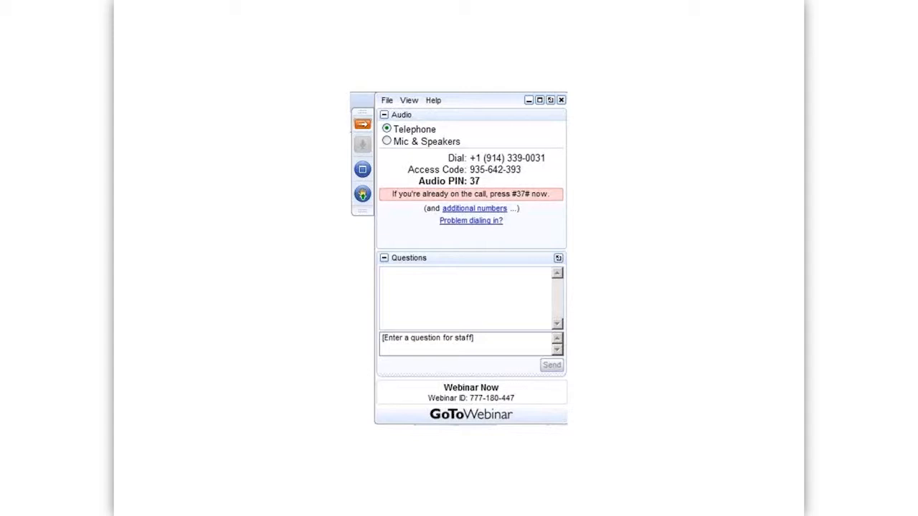
End the GTWOpener slide show and close the PowerPoint window.
key(Escape)
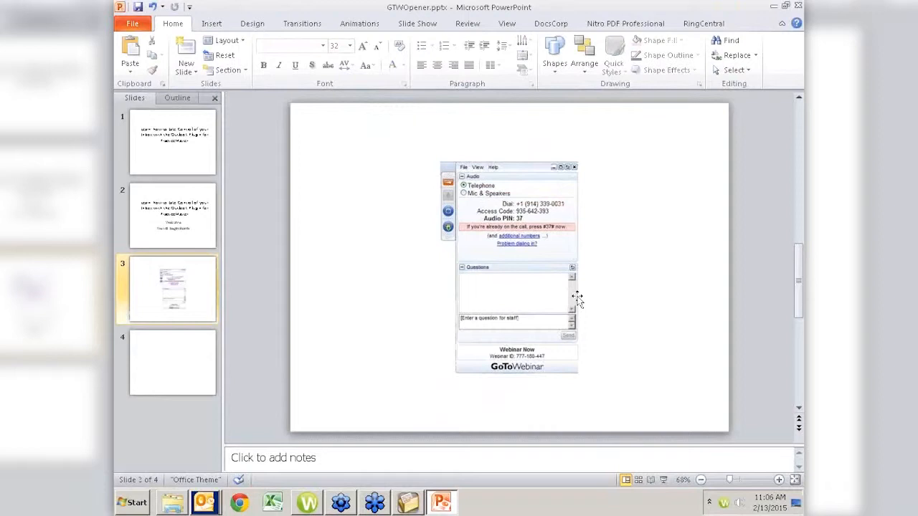
key(alt+space)
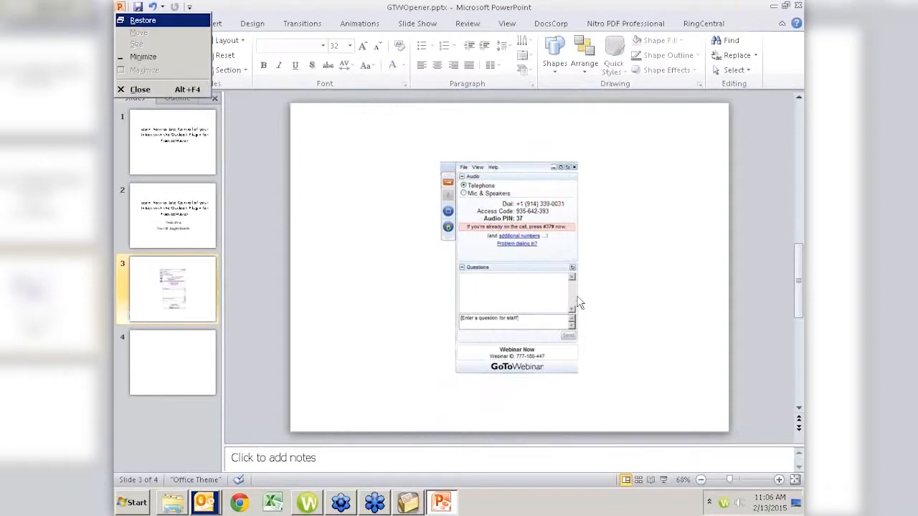
key(Escape)
key(alt+F4)
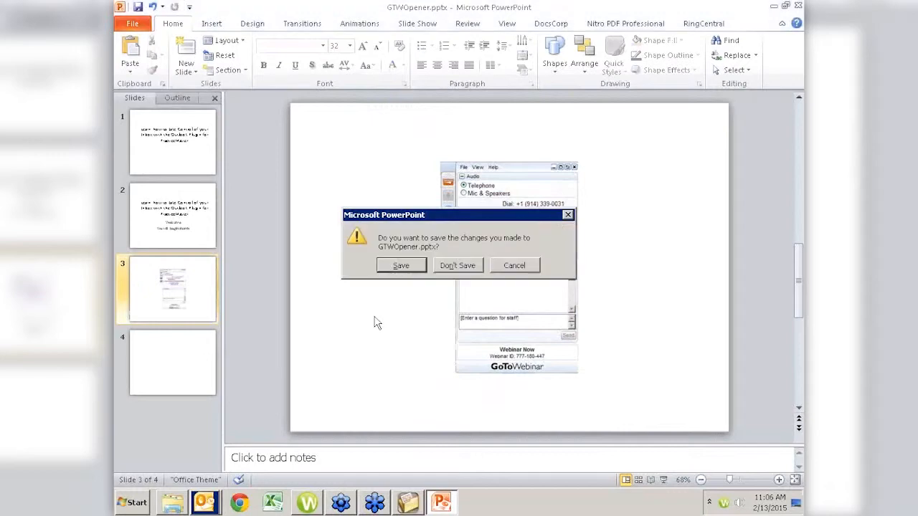
Discard the presentation changes and switch over to the PracticeMaster window.
key(n)
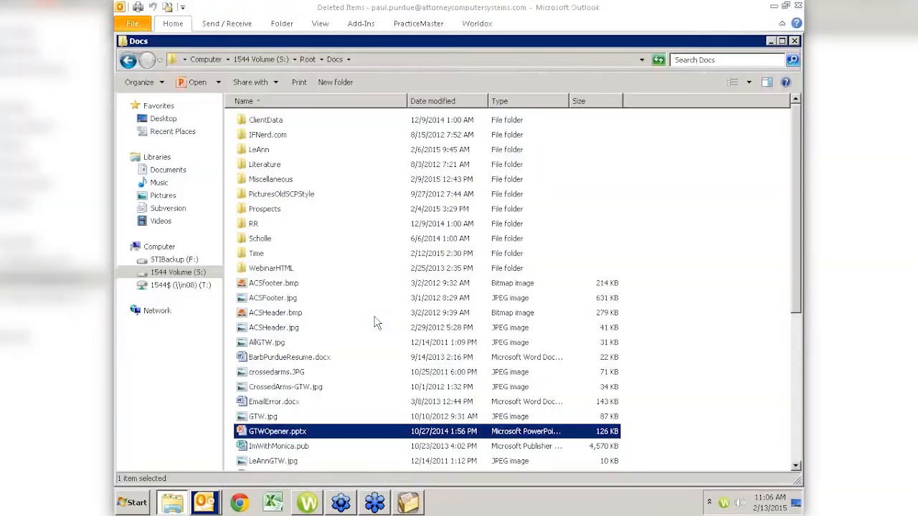
key(alt+Tab)
key(alt+Tab)
key(alt+Tab)
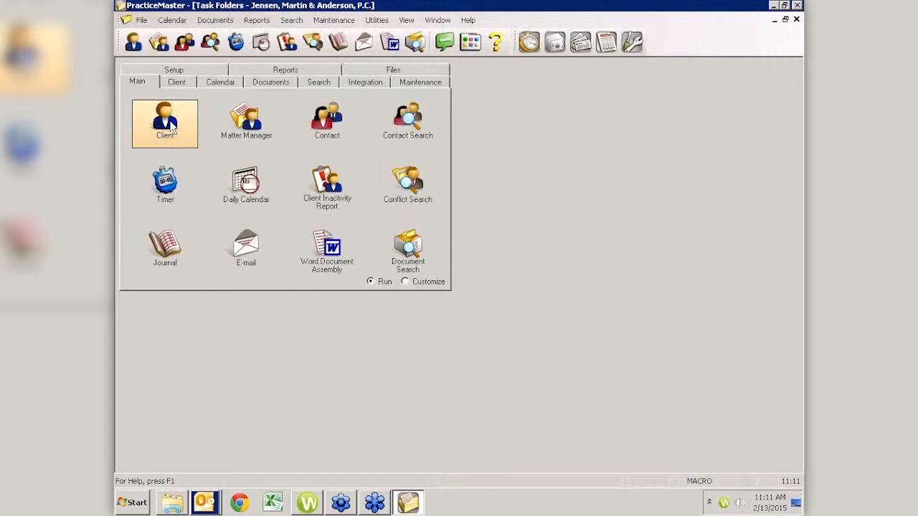
click(204, 505)
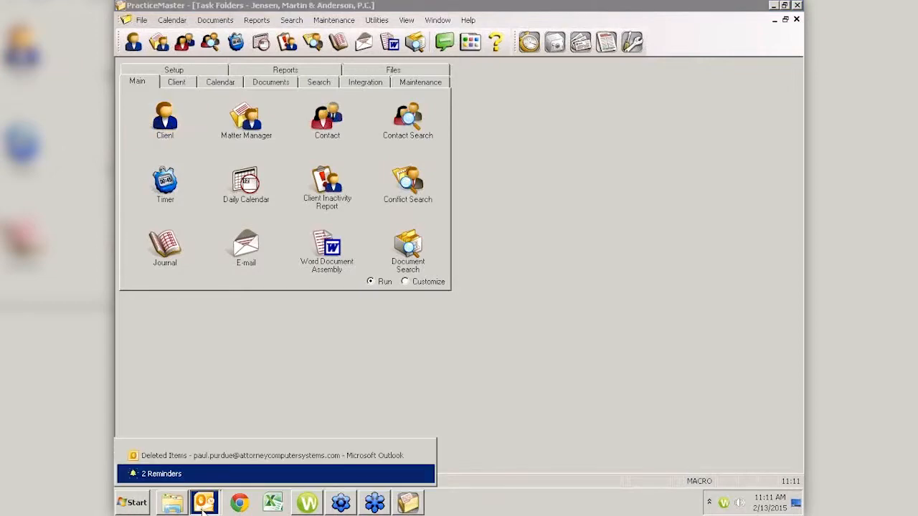
click(287, 456)
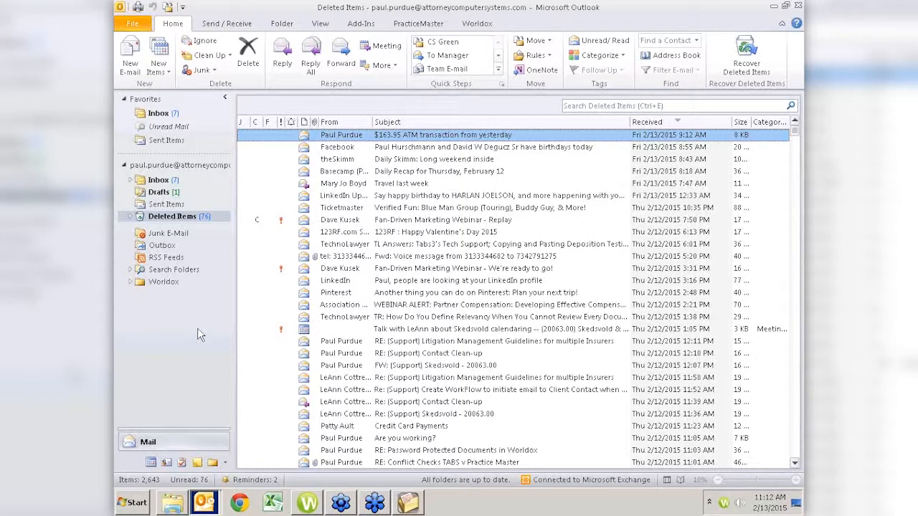
click(412, 507)
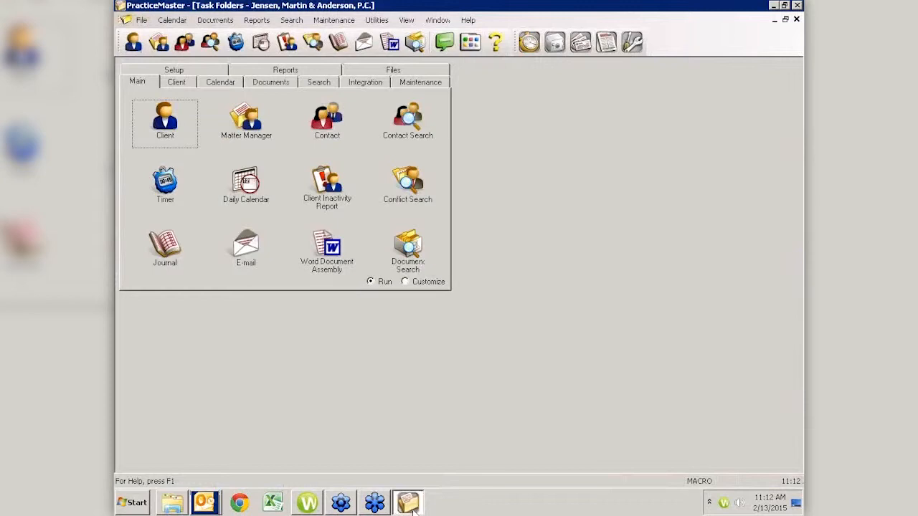
click(164, 131)
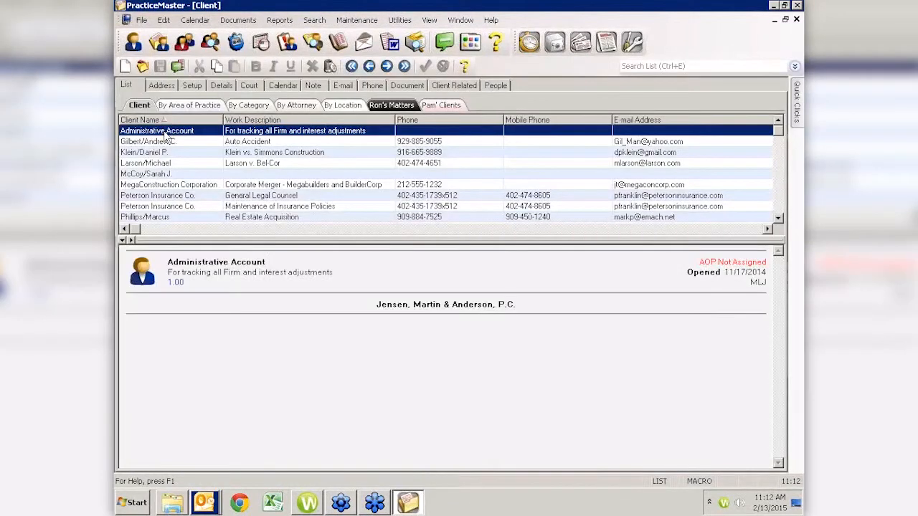
key(Down)
key(Down)
key(Down)
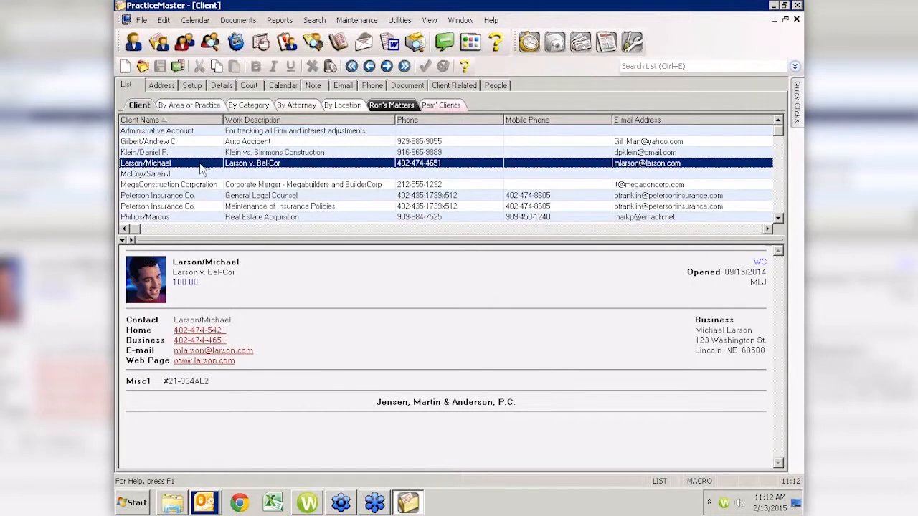
double_click(201, 165)
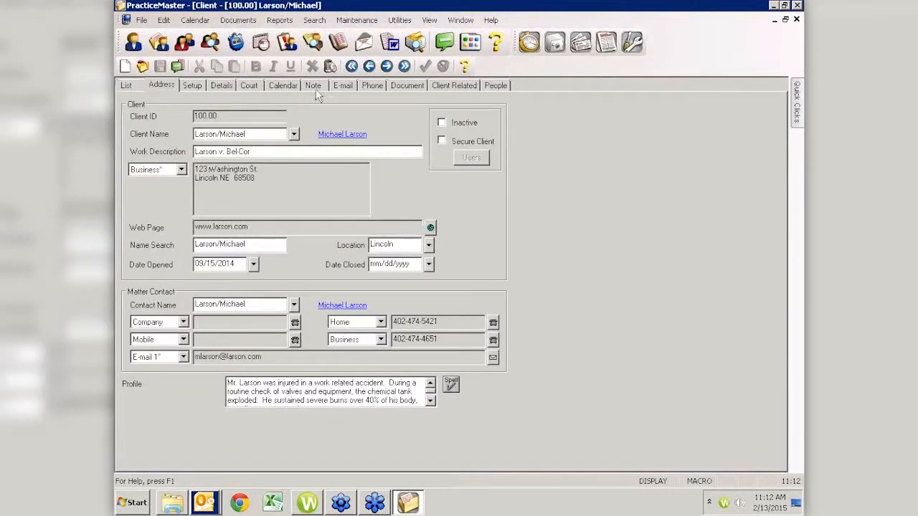
click(342, 86)
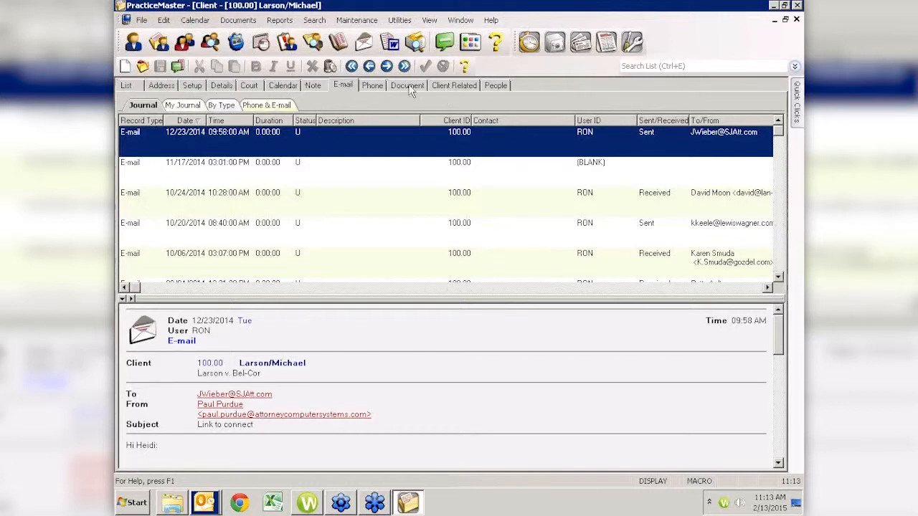
click(127, 86)
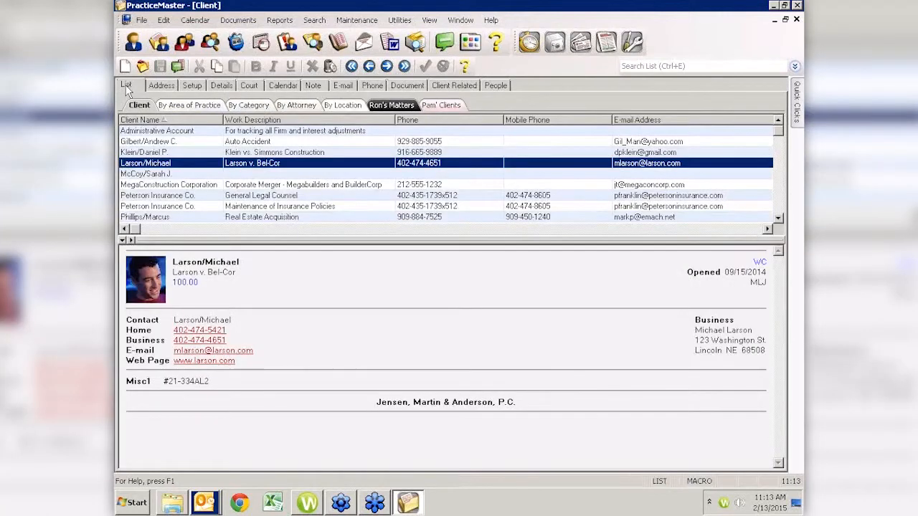
Turn on the Fee Page and Document Management Page in Configure Client Pages.
click(165, 21)
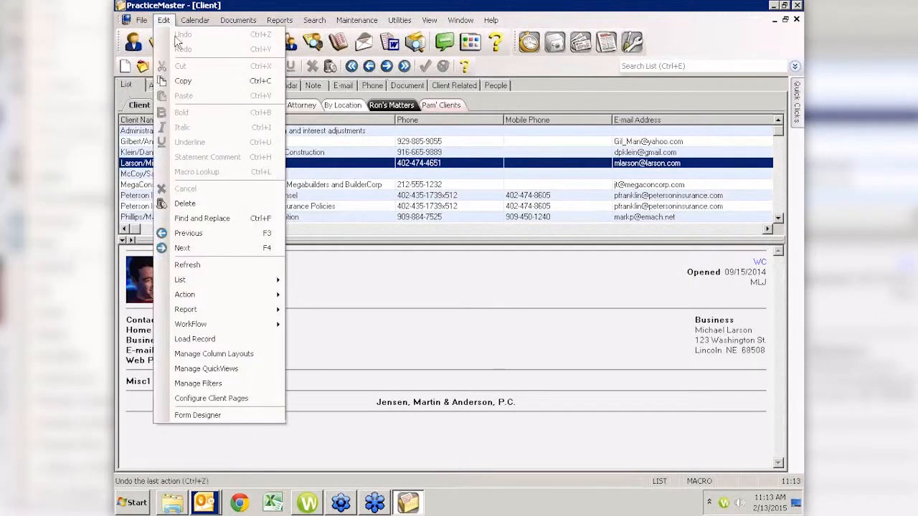
click(208, 396)
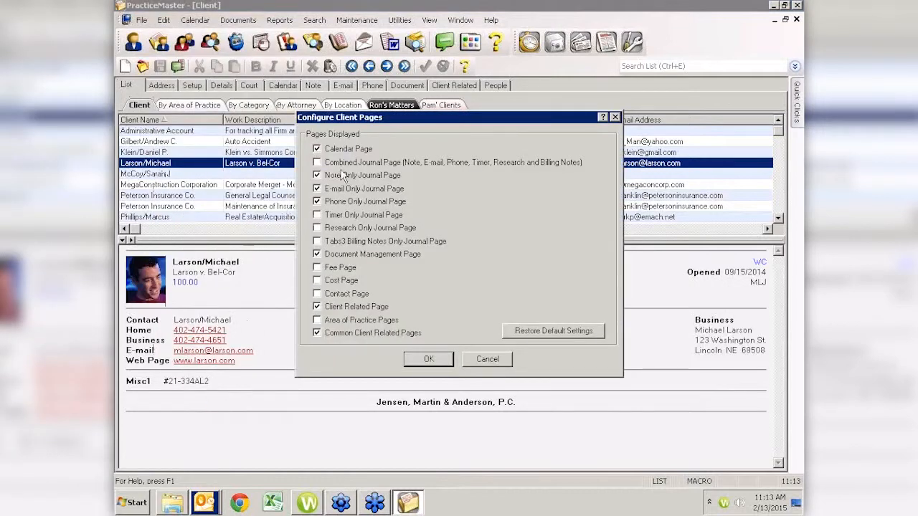
click(316, 254)
click(317, 268)
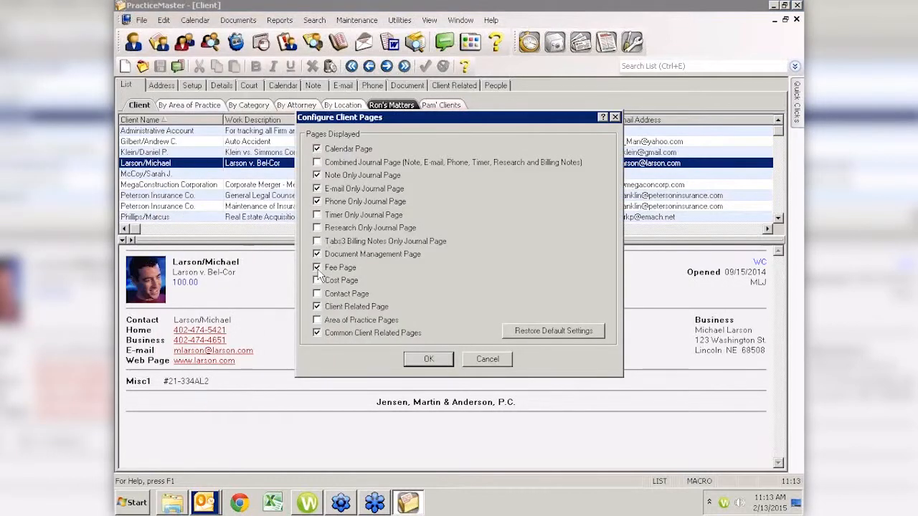
click(428, 360)
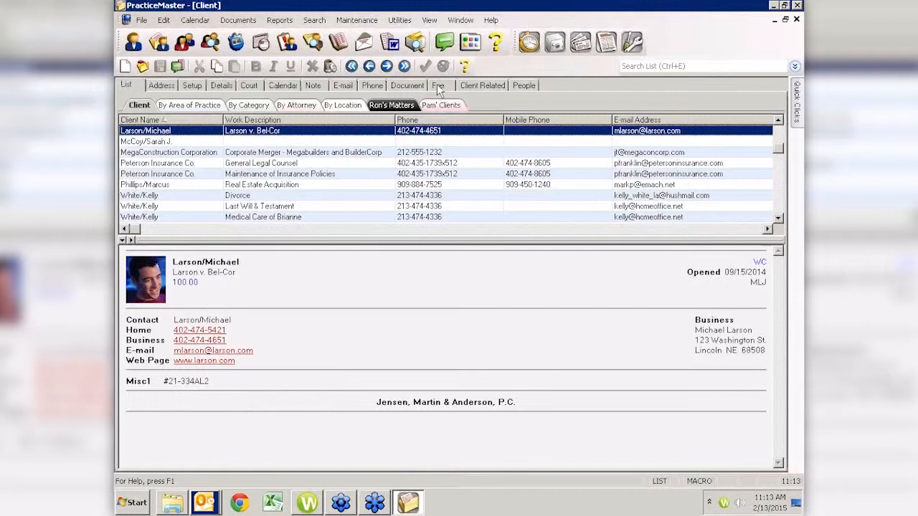
View the client's Fee page with the 12/23/2014 $50.00 e-mail fee (0.20 hours at 250.00).
click(438, 86)
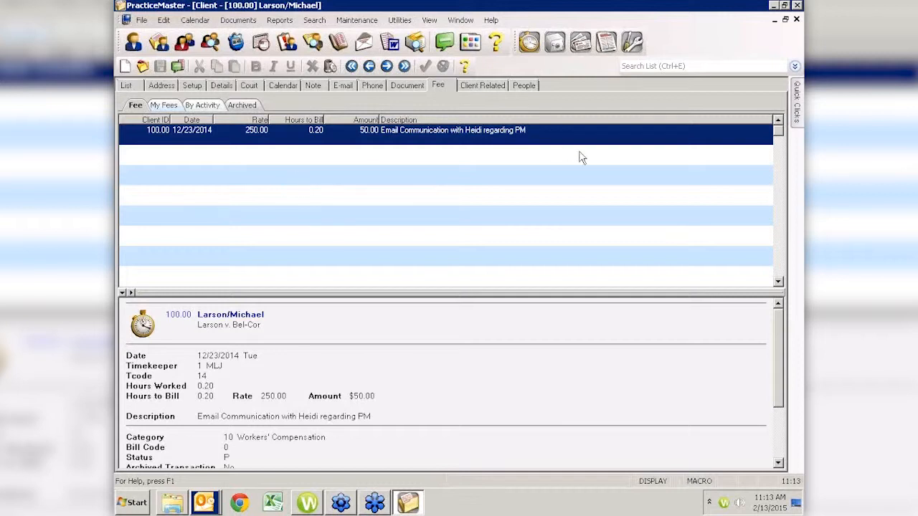
click(206, 507)
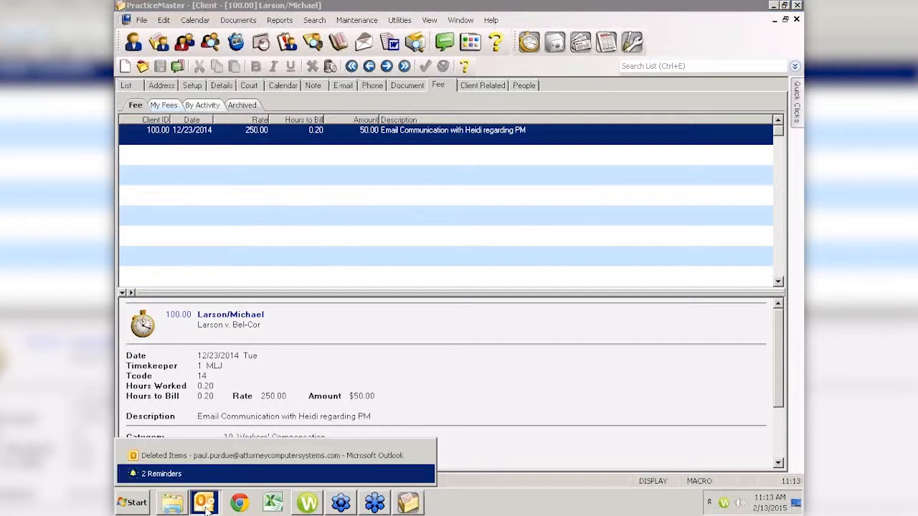
Bring Outlook's Deleted Items window to the front and scroll its message list.
click(298, 457)
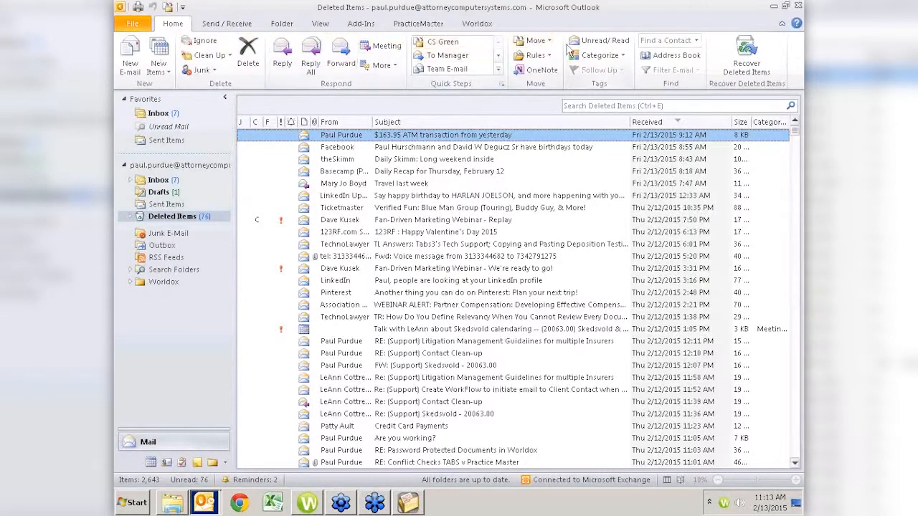
scroll(184, 32, down, 2)
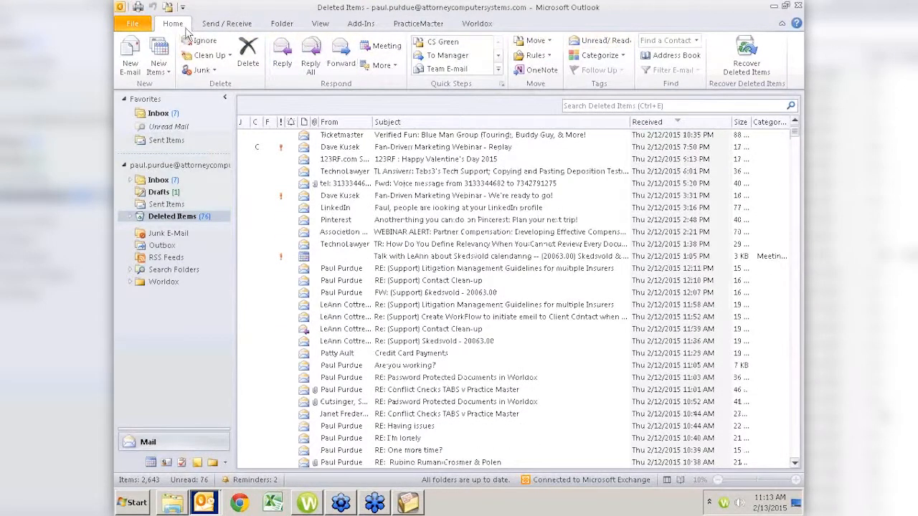
Open the PracticeMaster Options dialog via Default Settings on Outlook's PracticeMaster ribbon.
click(423, 23)
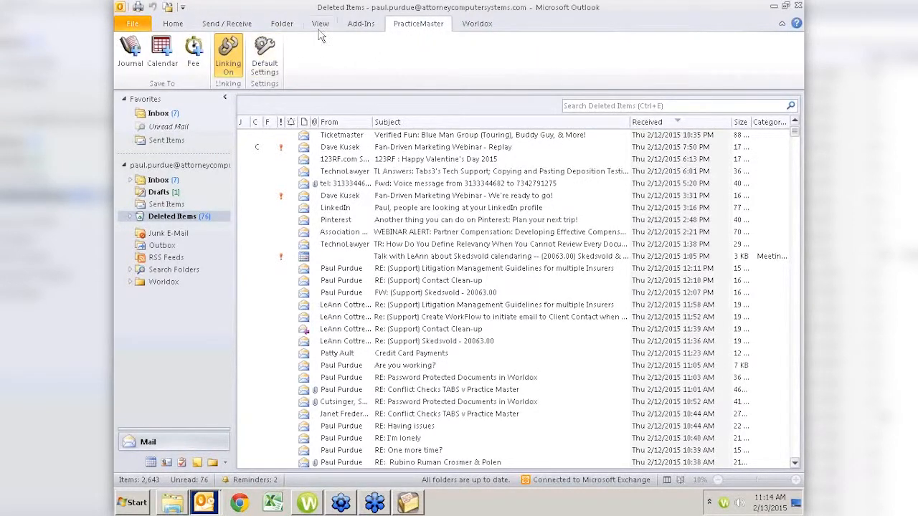
click(173, 26)
click(265, 54)
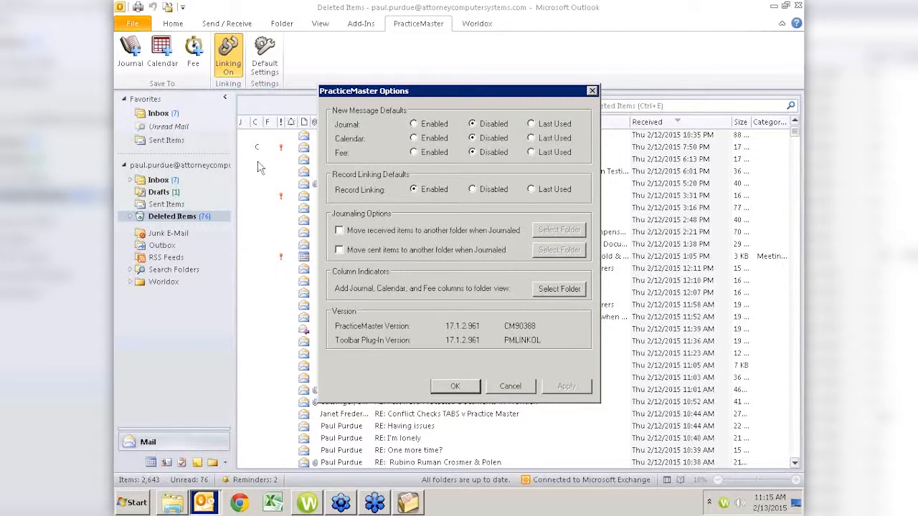
Cancel PracticeMaster Options and select the Facebook birthdays email in Deleted Items.
click(510, 387)
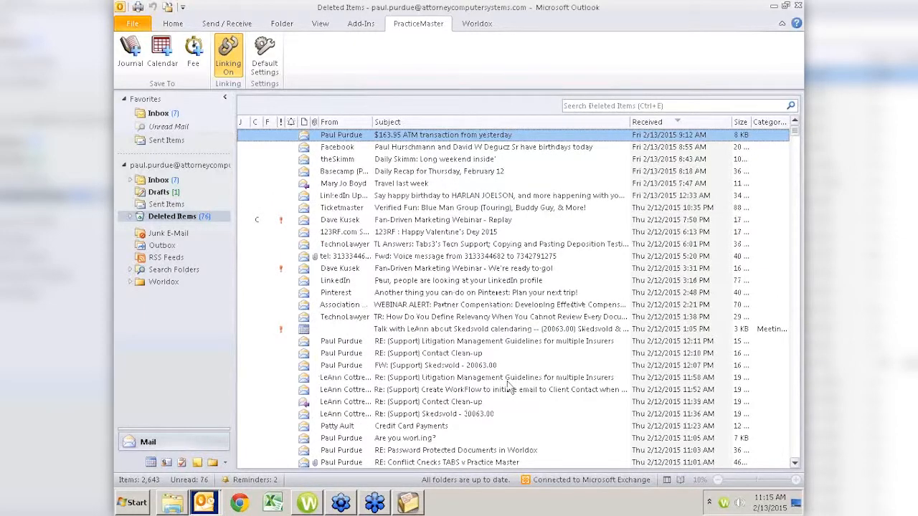
click(411, 149)
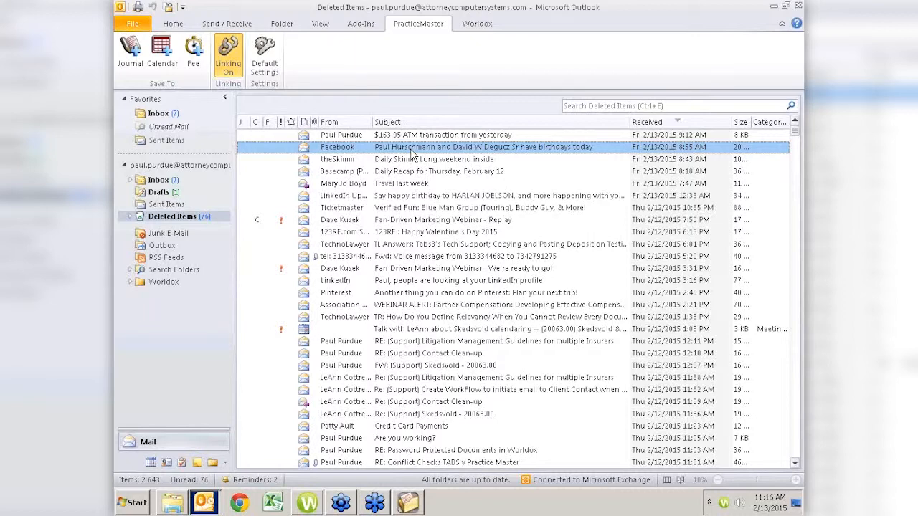
Start a journal record for the email, trying client 'larson' then entering 'white' as Client ID.
click(131, 54)
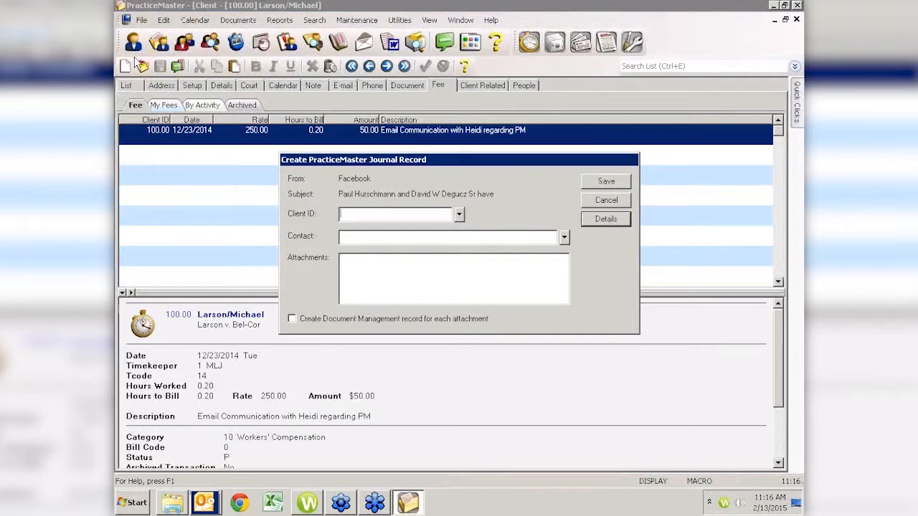
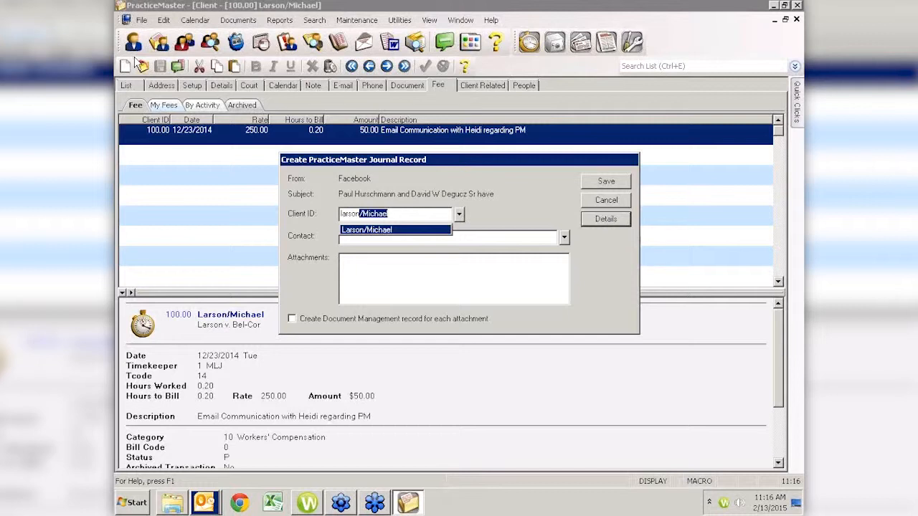
key(Tab)
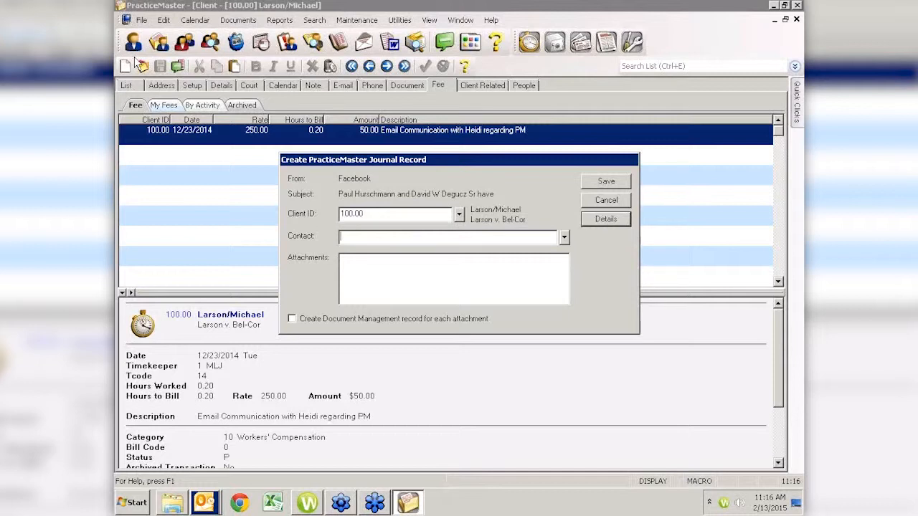
key(shift+Tab)
text(white)
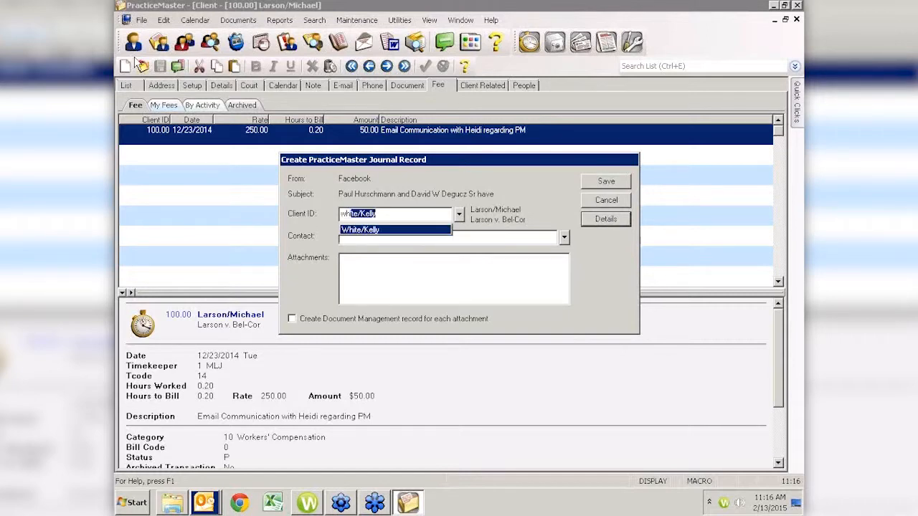
key(Tab)
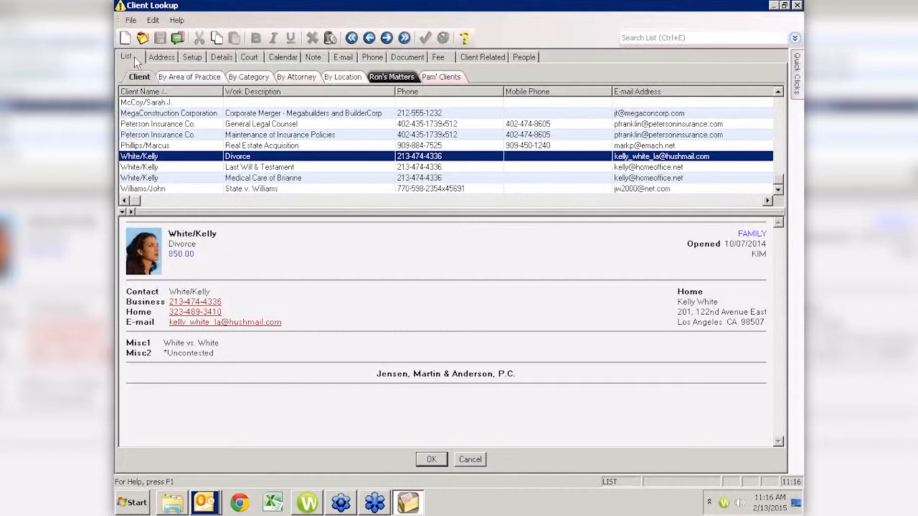
Browse the Medical Care of Brianne and Last Will & Testament matters, then clear the Client ID.
click(315, 178)
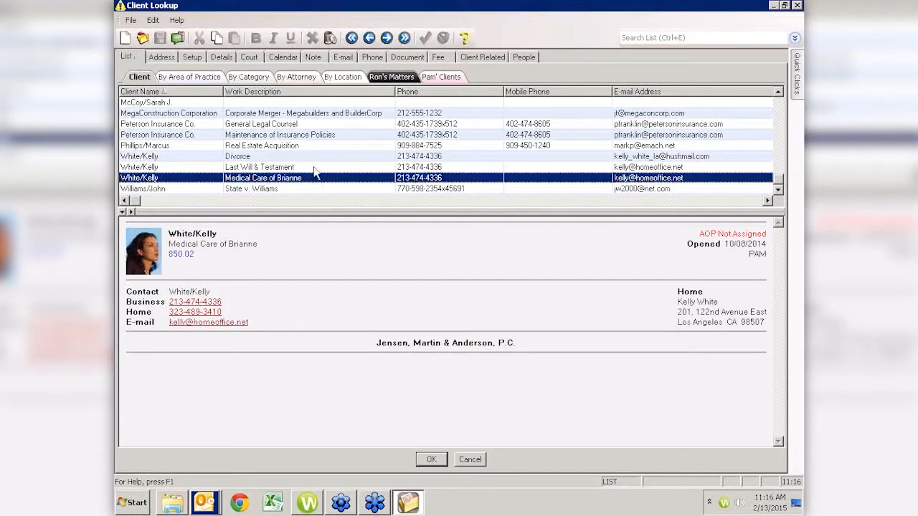
click(314, 168)
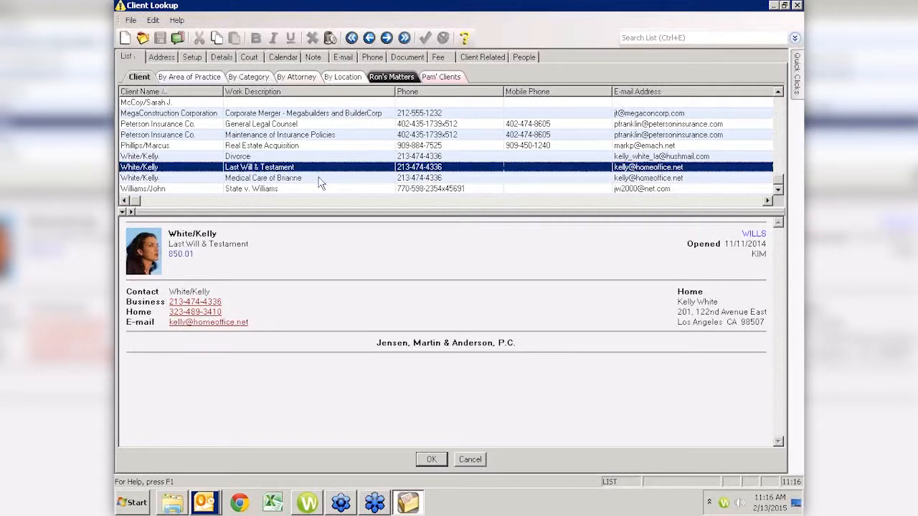
click(318, 178)
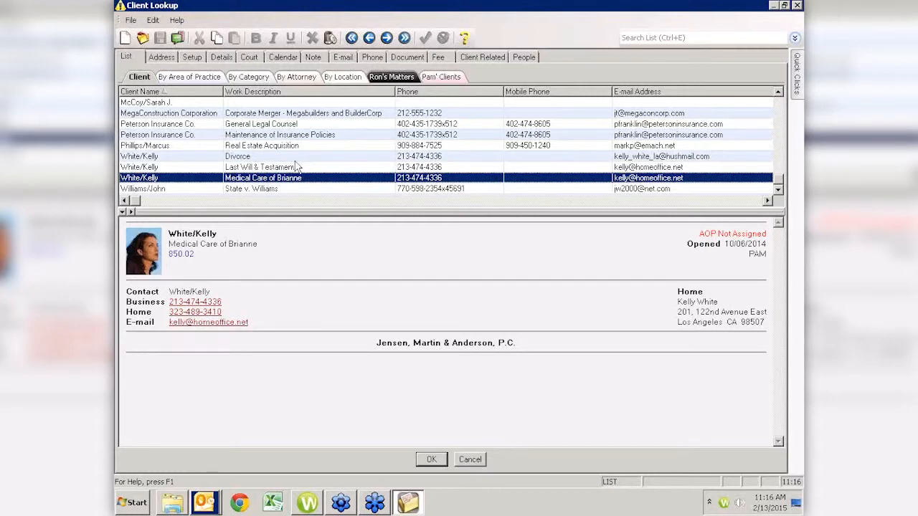
key(Return)
key(BackSpace)
key(BackSpace)
key(BackSpace)
key(BackSpace)
key(BackSpace)
key(BackSpace)
key(BackSpace)
key(BackSpace)
key(BackSpace)
key(BackSpace)
key(BackSpace)
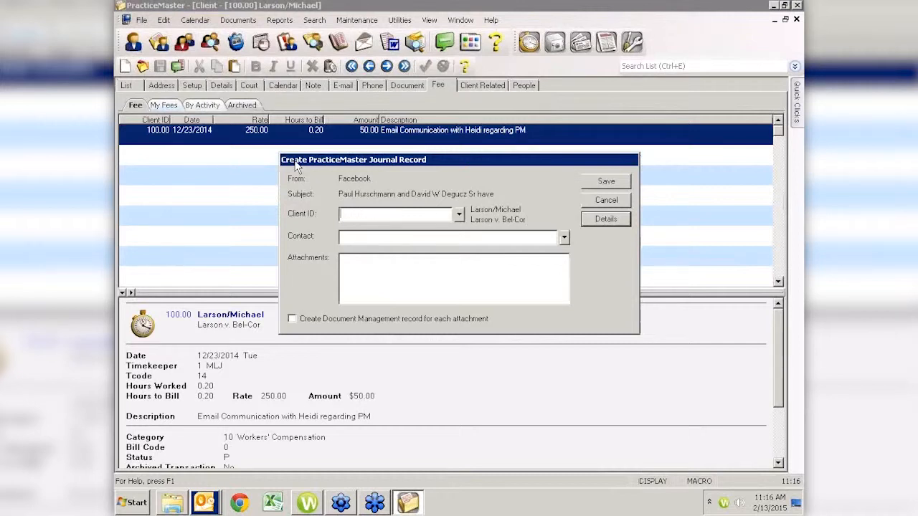
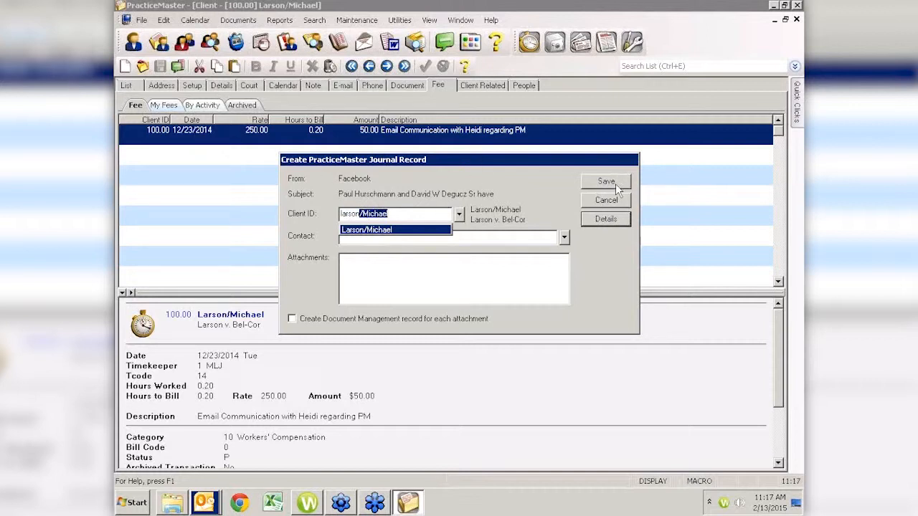
Look up the client by typing 'larson' into Client ID, then save the Facebook email's journal record.
click(617, 185)
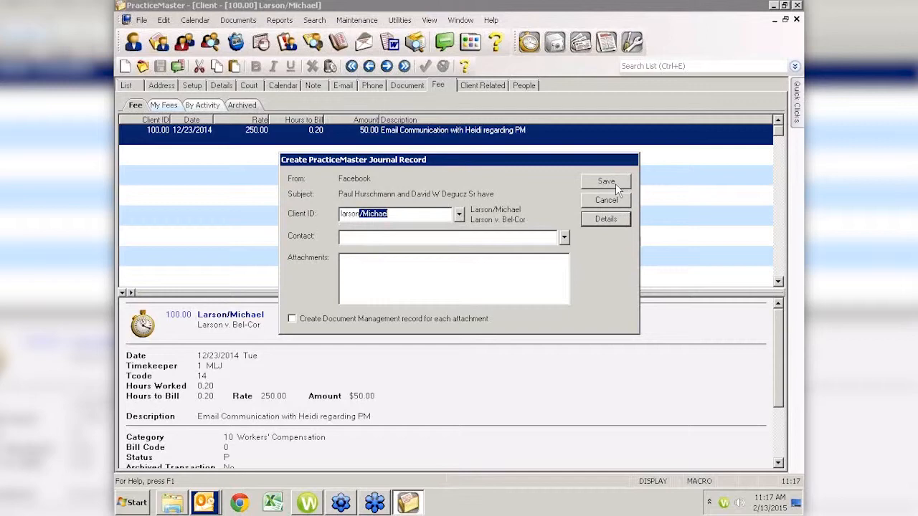
click(606, 181)
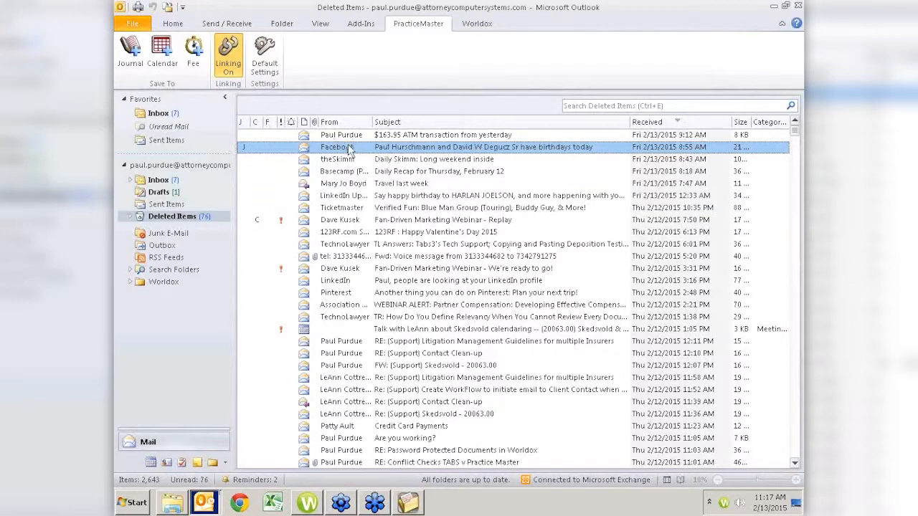
Bring the PracticeMaster client window forward and show the matter's E-mail journal entries.
click(408, 504)
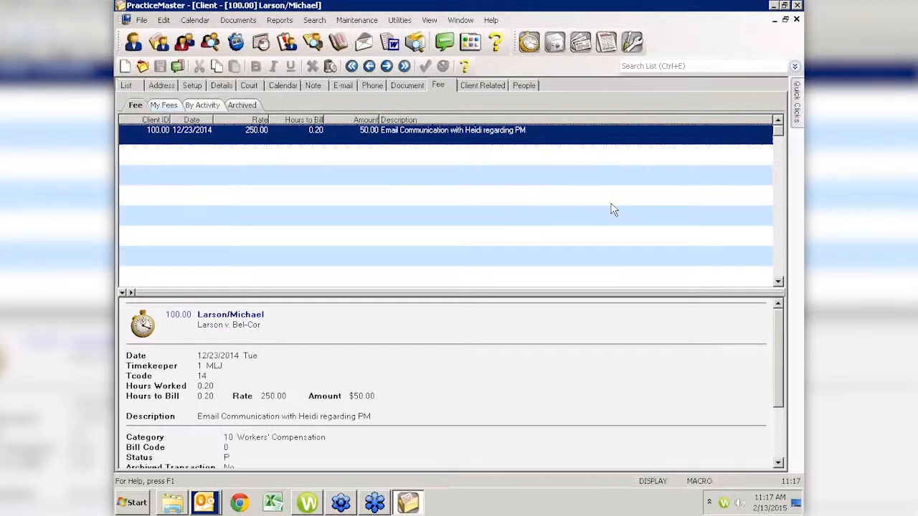
click(346, 84)
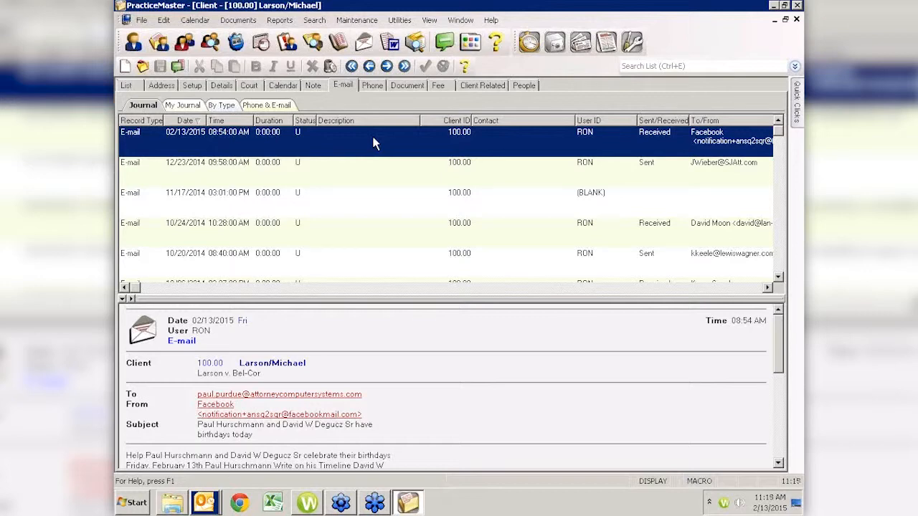
Return to the Outlook Deleted Items window from the taskbar.
click(207, 505)
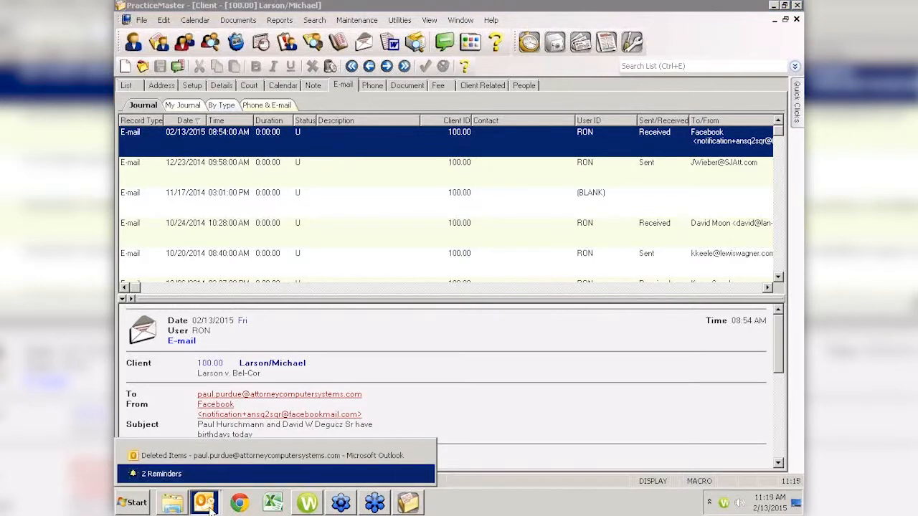
click(345, 457)
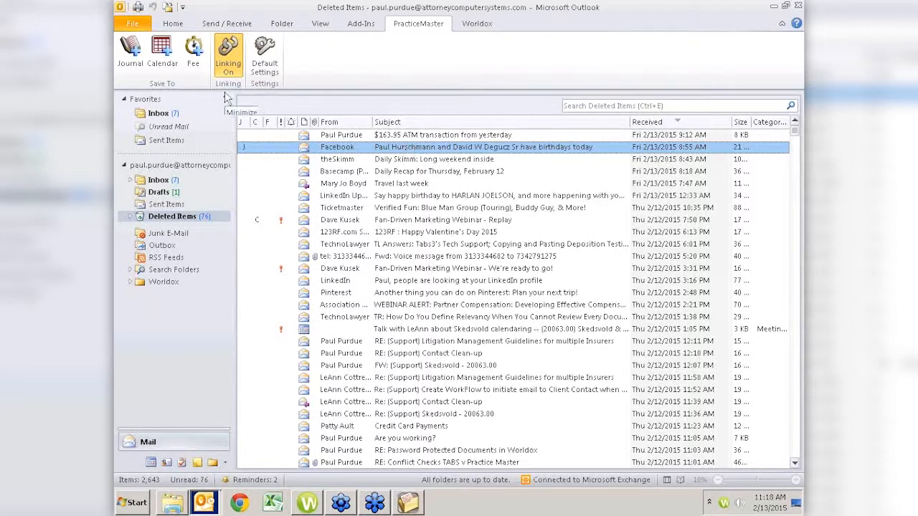
Create a fee record from the Facebook birthday email and confirm its client.
click(194, 48)
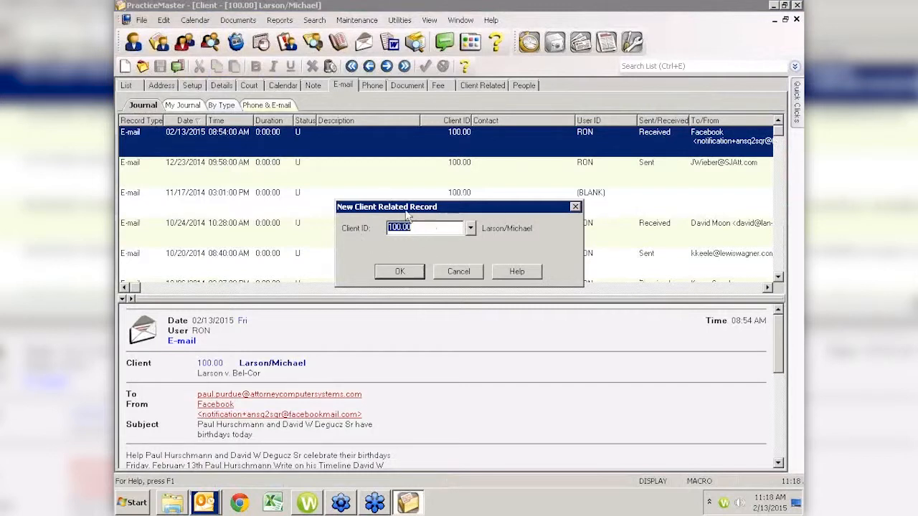
click(400, 271)
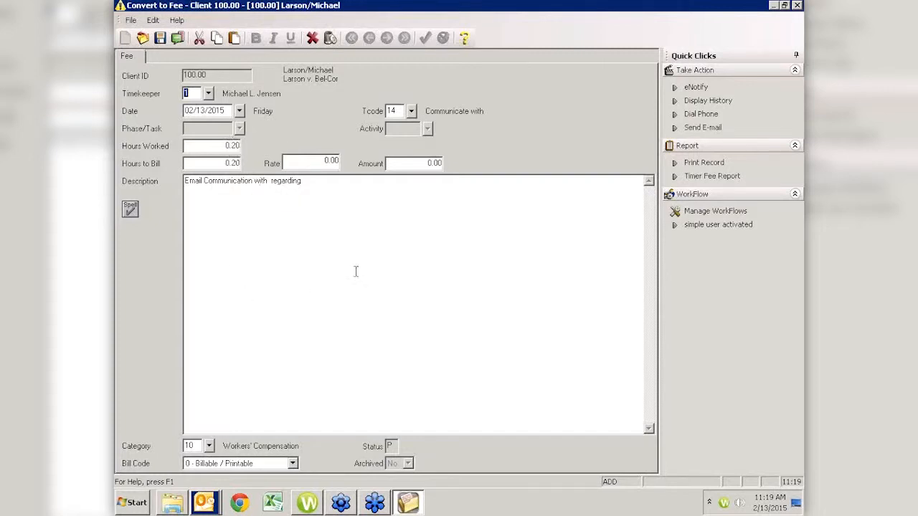
Fill the fee description with the contact's name and 'Deposition', spell-check it, and keep the text.
click(330, 181)
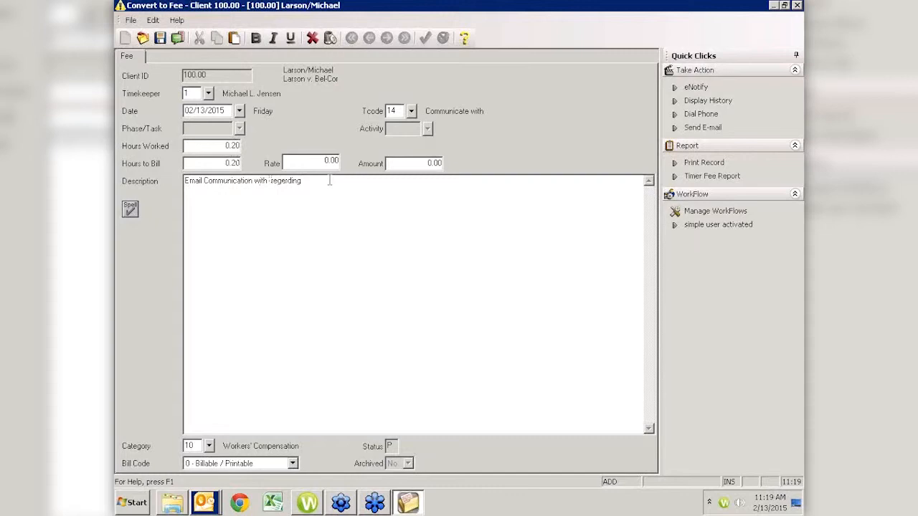
key(Right)
key(Right)
key(Right)
key(Right)
key(Right)
key(Right)
key(Right)
key(Right)
key(Right)
text(Deposition)
key(Tab)
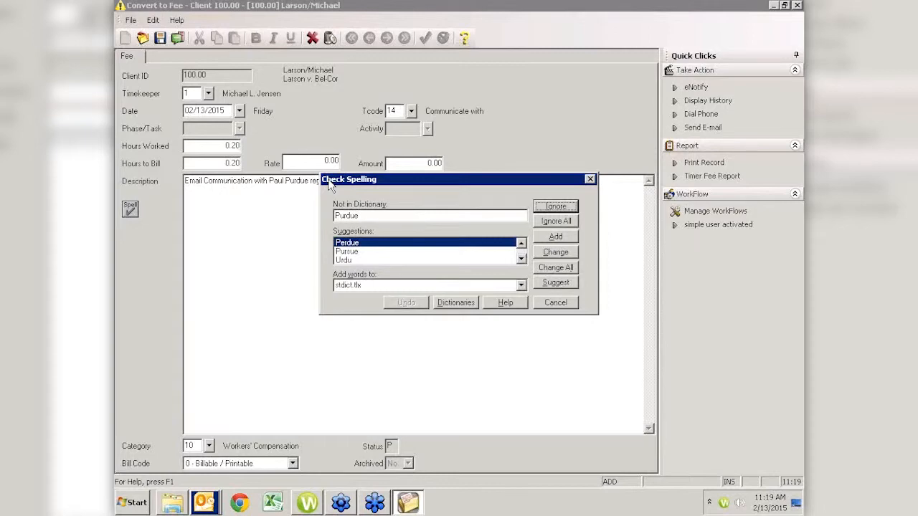
key(Return)
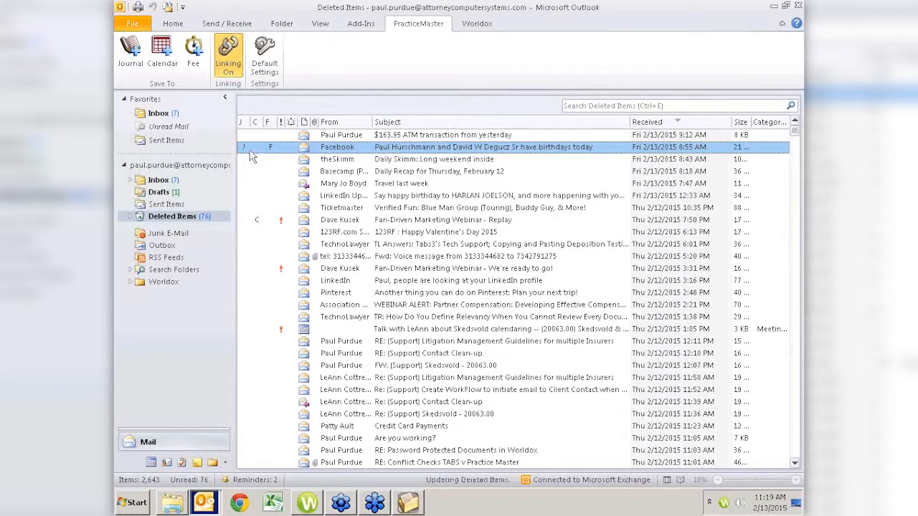
click(166, 205)
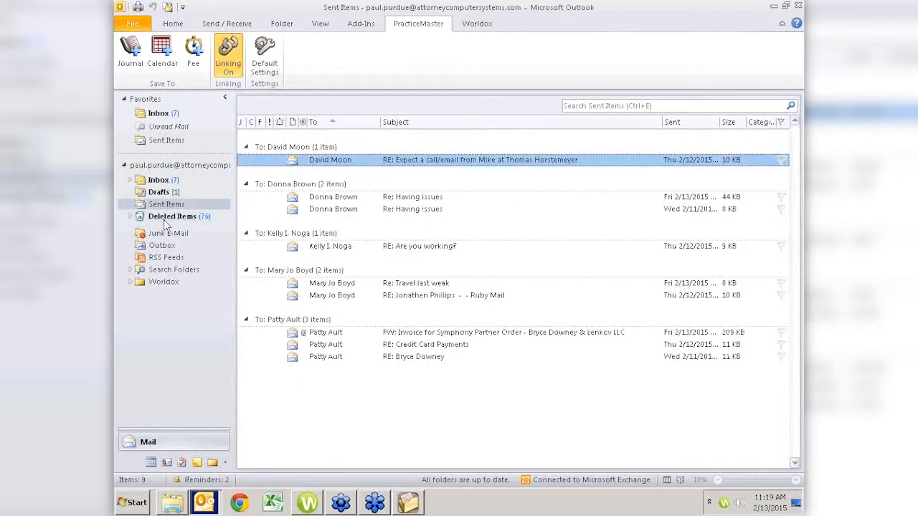
click(164, 219)
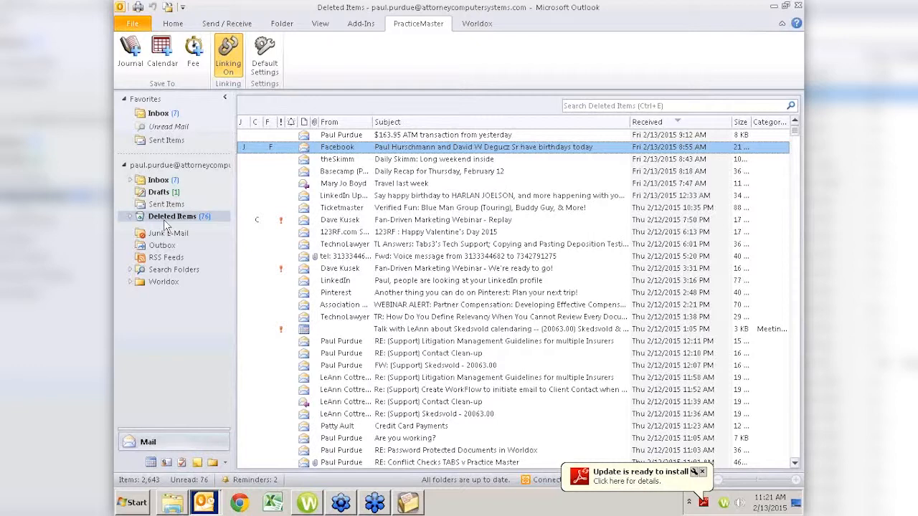
click(264, 52)
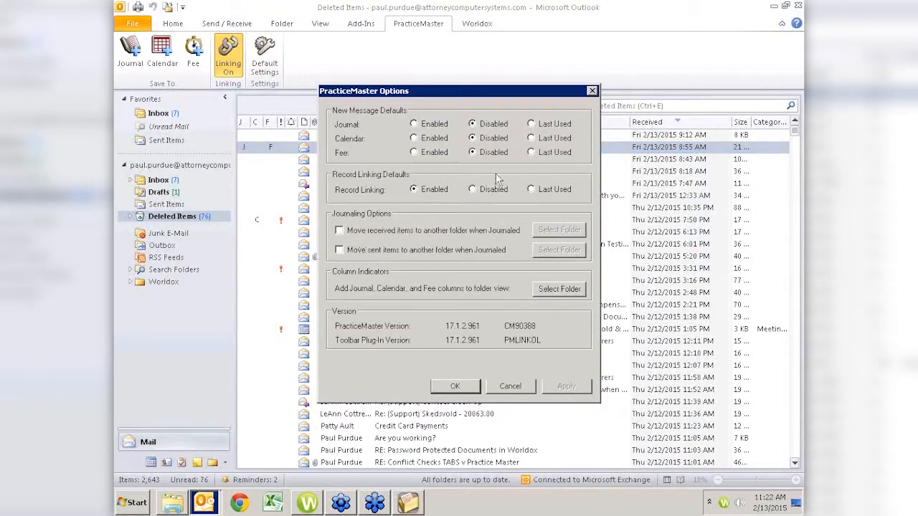
click(508, 387)
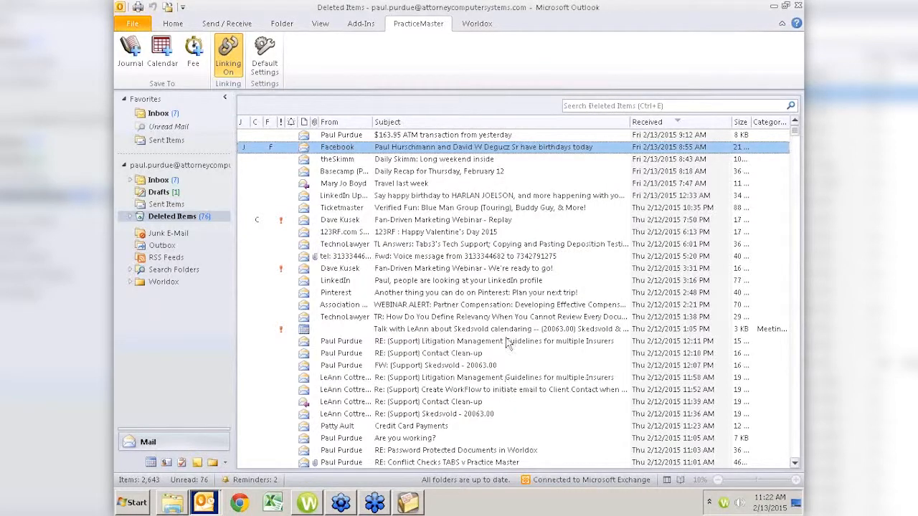
click(262, 64)
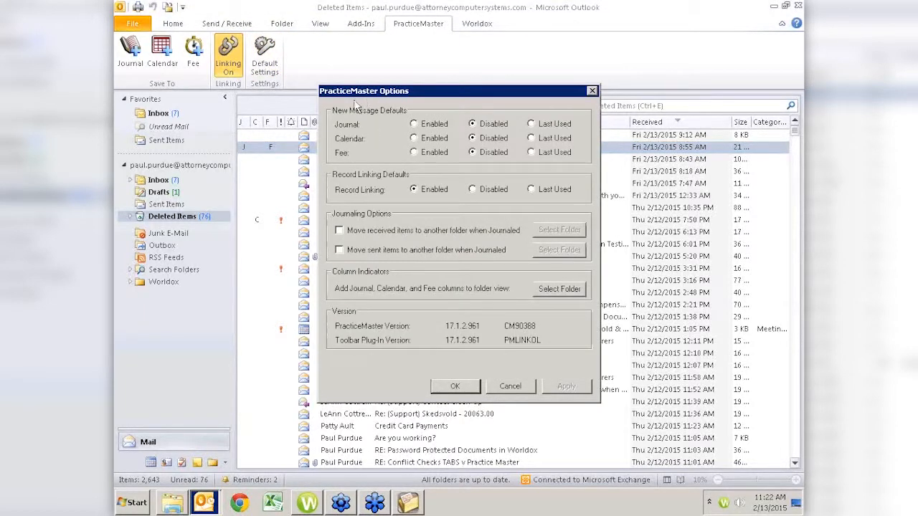
click(511, 387)
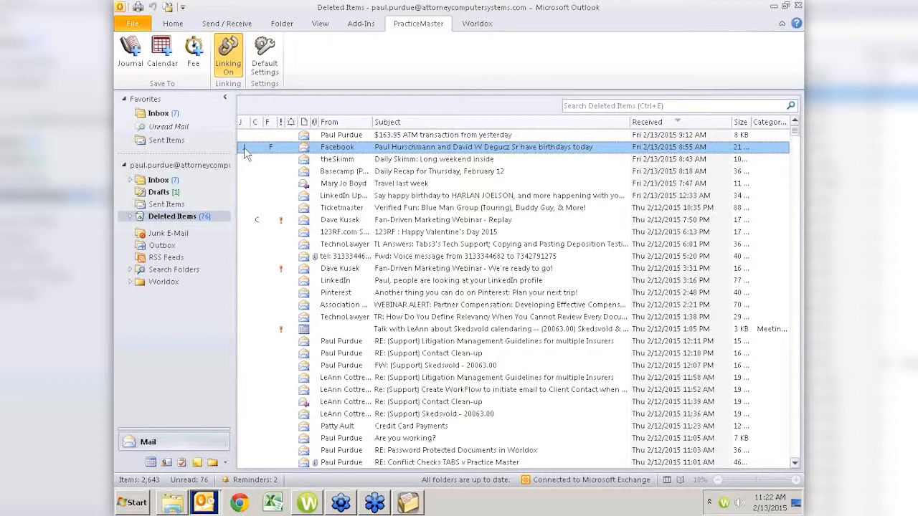
click(131, 52)
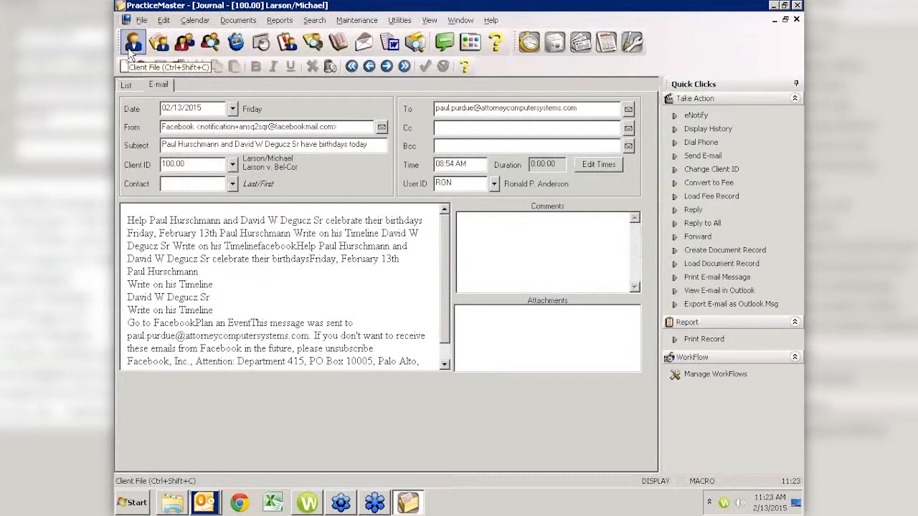
key(alt+Tab)
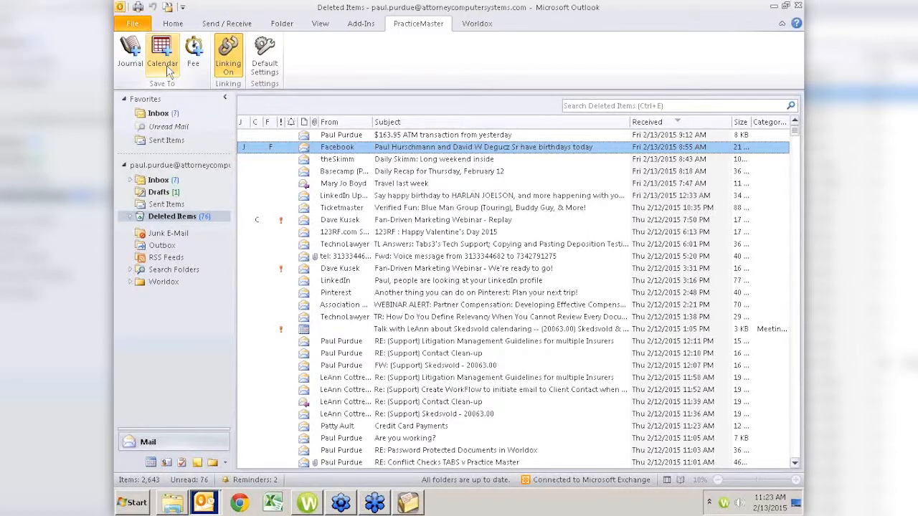
click(166, 65)
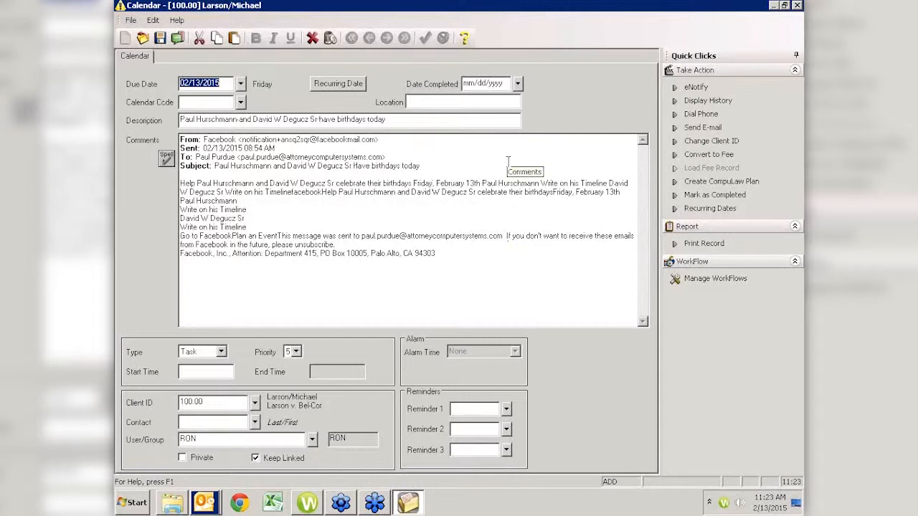
key(Escape)
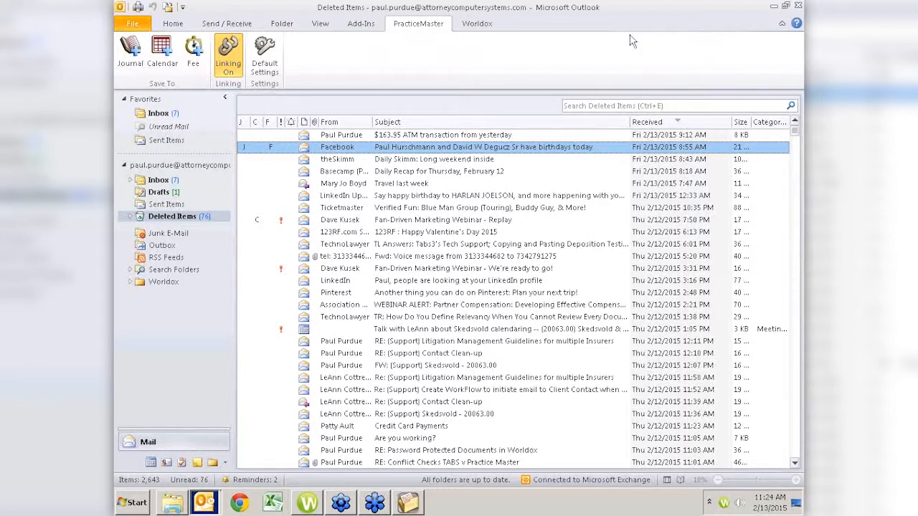
Add the Journal command to the Quick Access Toolbar and switch back to the Home ribbon.
right_click(129, 64)
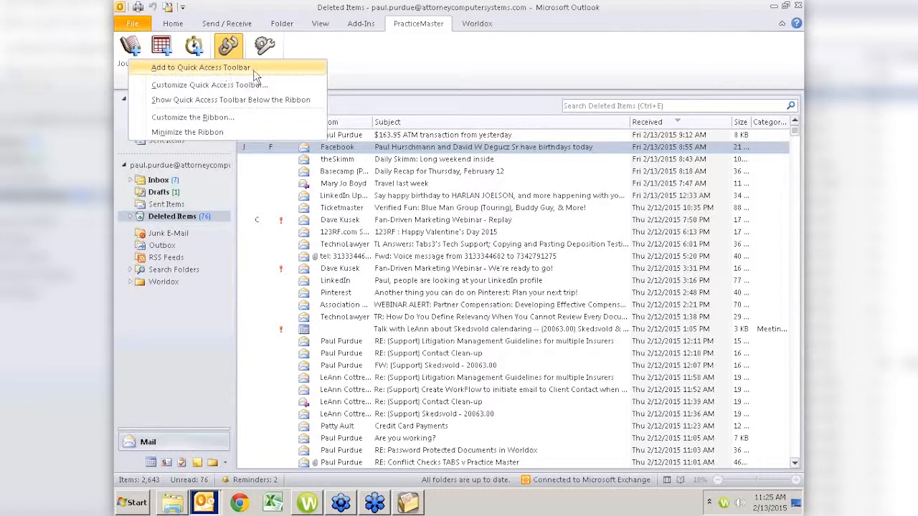
click(409, 70)
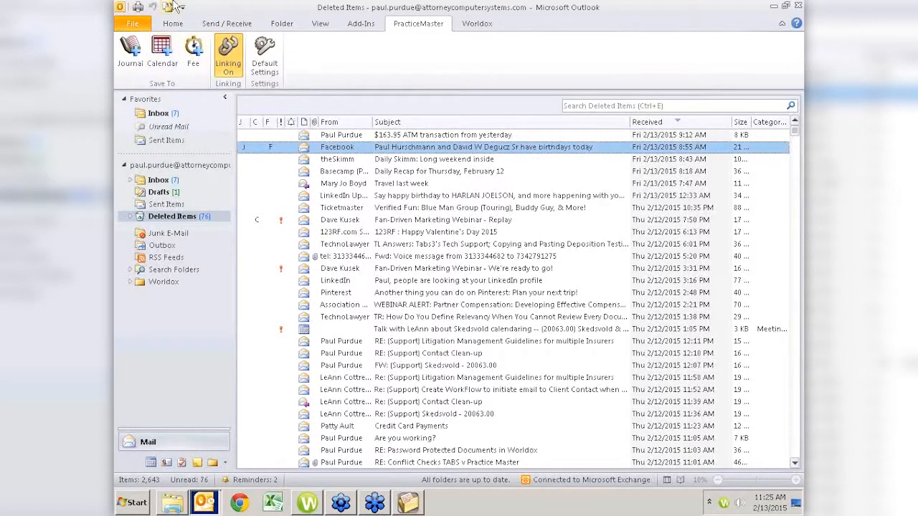
click(172, 25)
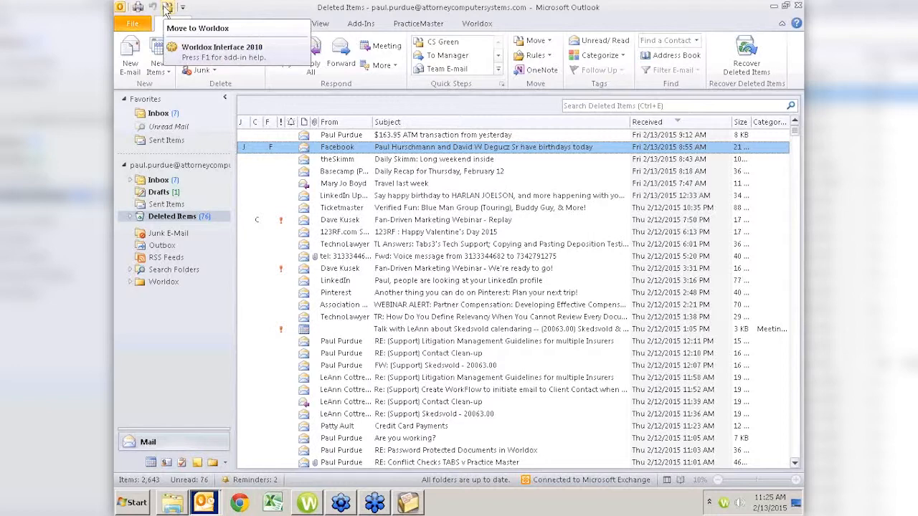
right_click(166, 7)
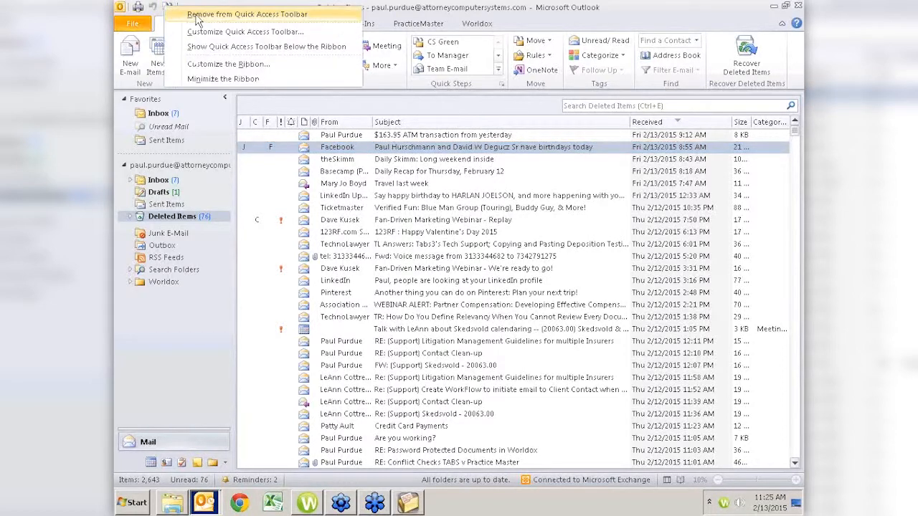
click(649, 22)
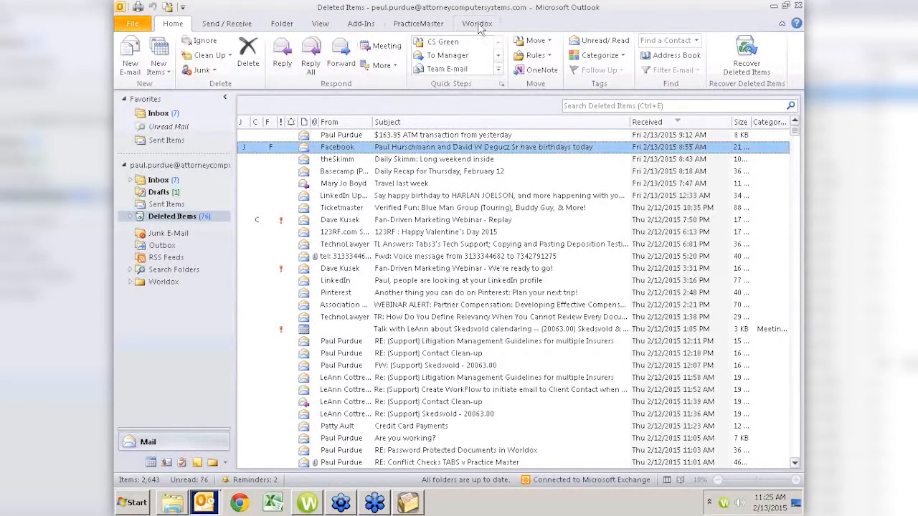
Show the PracticeMaster ribbon, select the Fan-Driven Marketing Webinar email, then switch to Chrome.
click(433, 29)
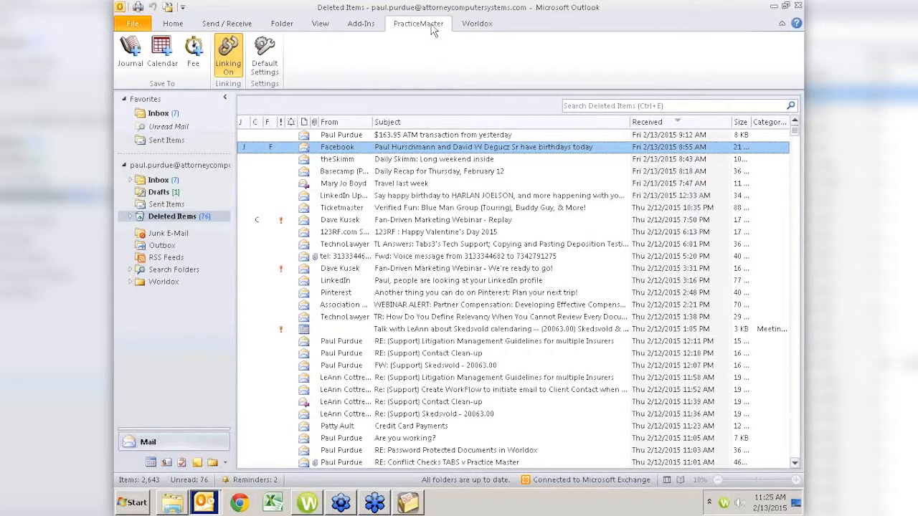
click(645, 269)
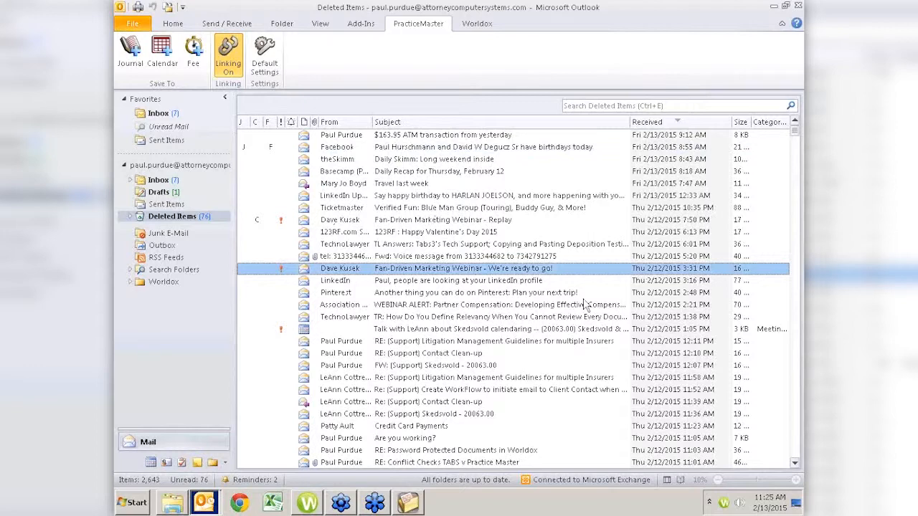
click(241, 508)
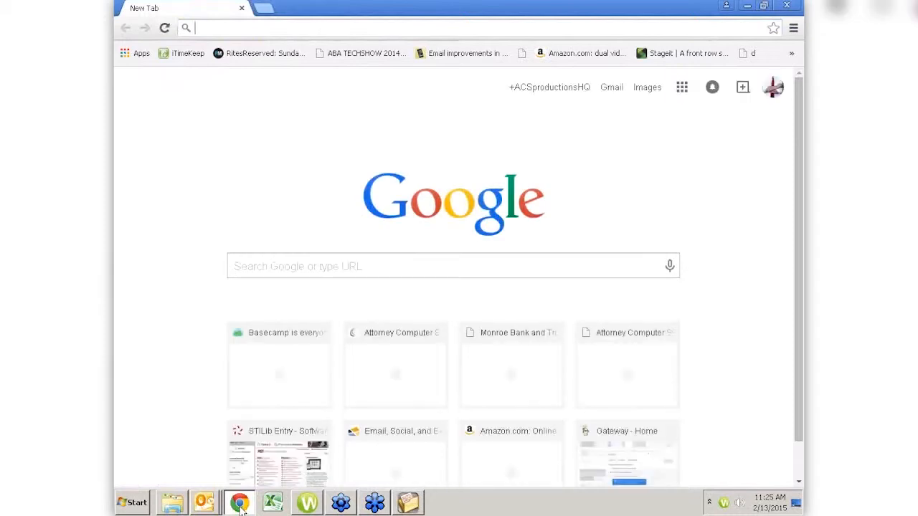
Go to attorneycomputersystems.com by typing 'attorney' in Chrome's address bar.
text(attorneycomputersystems.com)
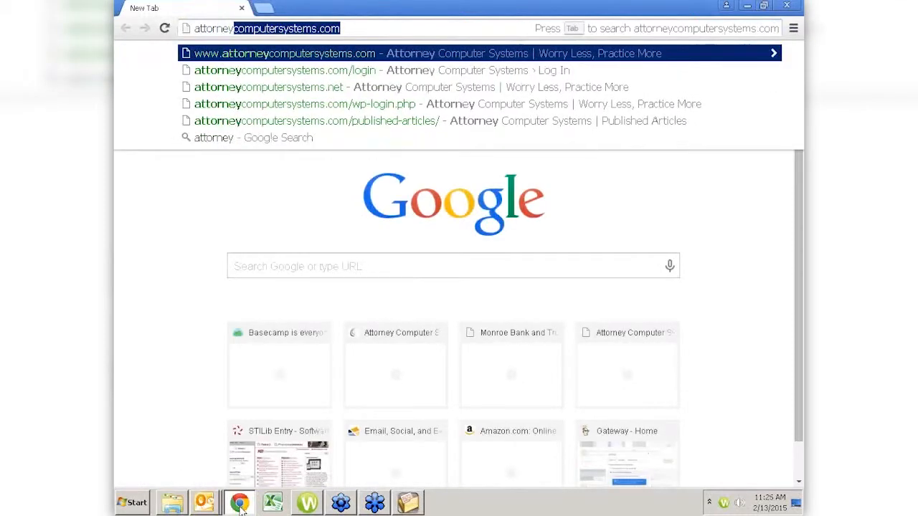
key(Return)
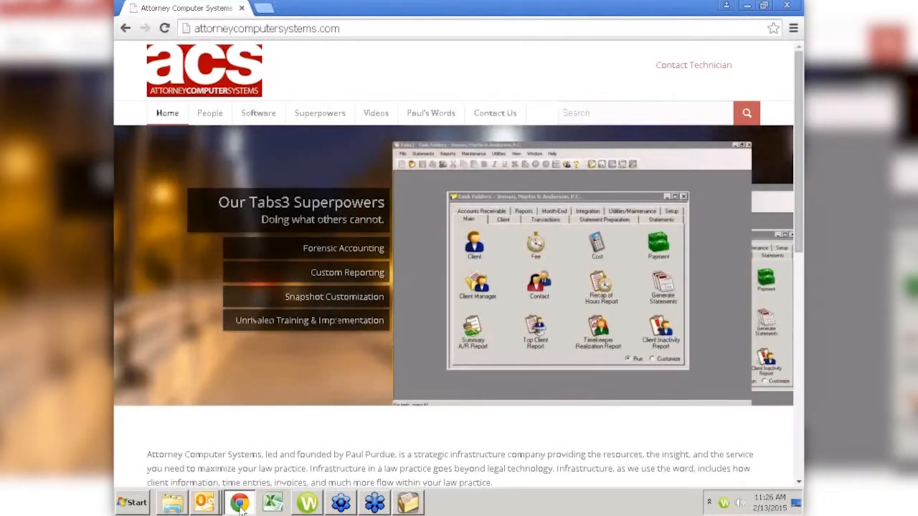
mouse_move(381, 120)
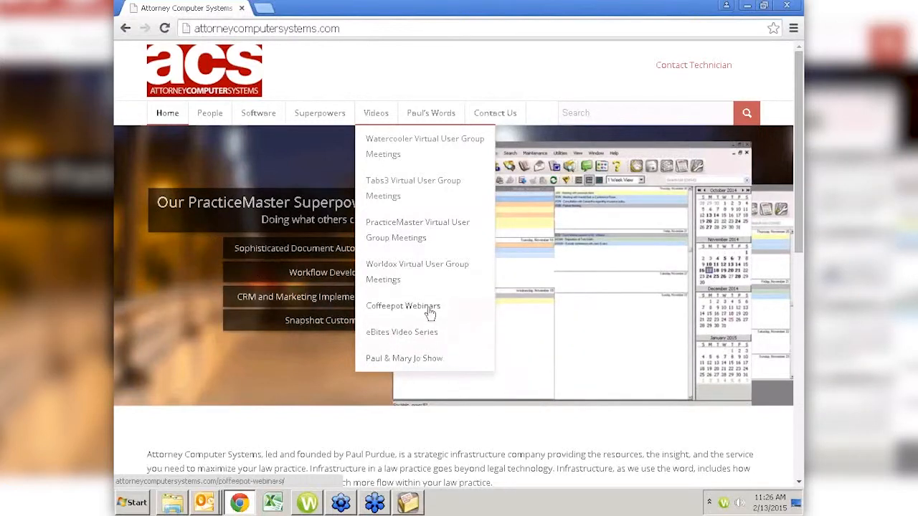
Choose Coffeepot Webinars from the Videos menu and scroll down the webinar listing.
click(430, 311)
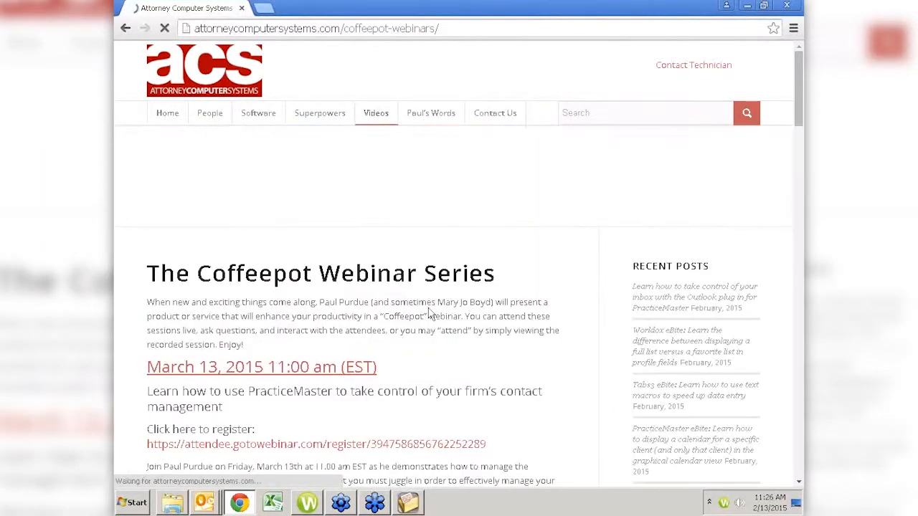
scroll(430, 316, down, 1)
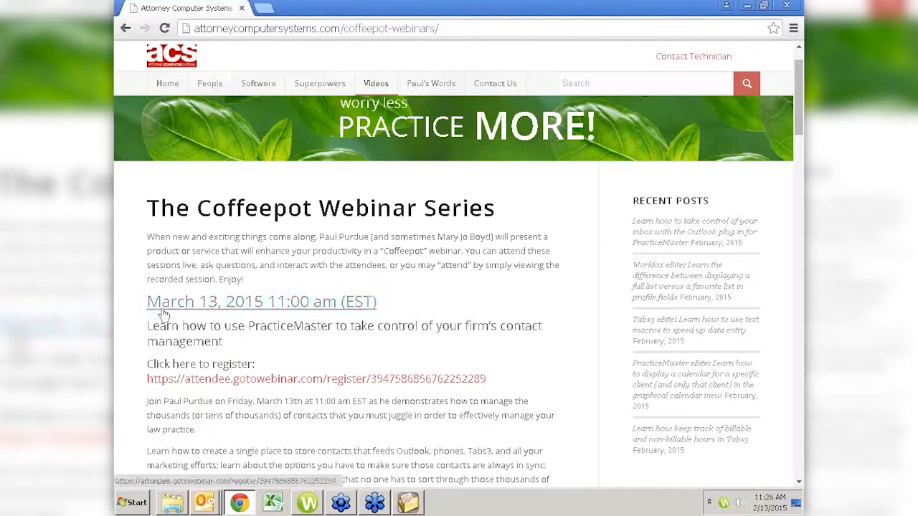
scroll(398, 358, down, 1)
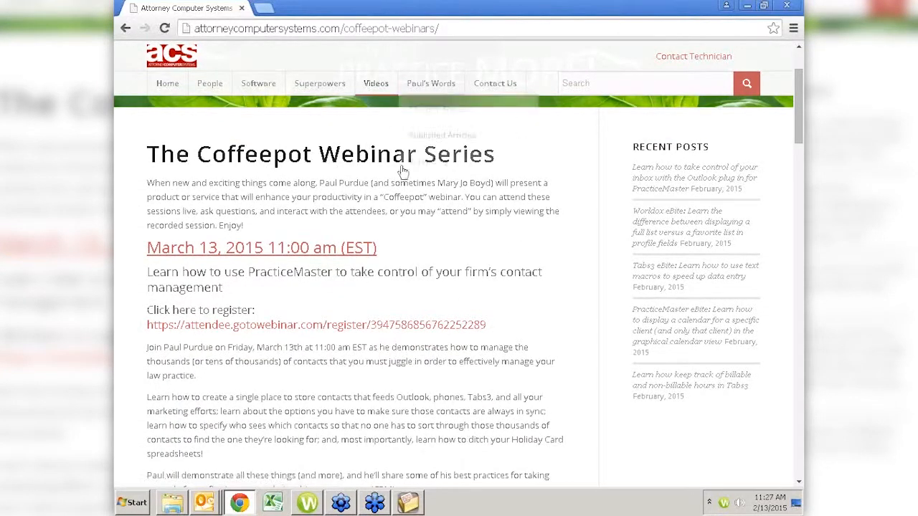
scroll(511, 349, down, 4)
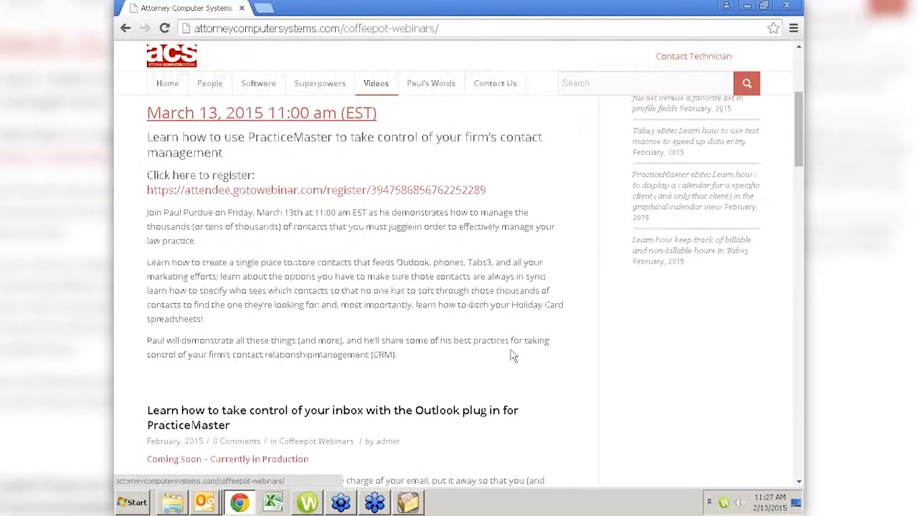
scroll(512, 349, down, 1)
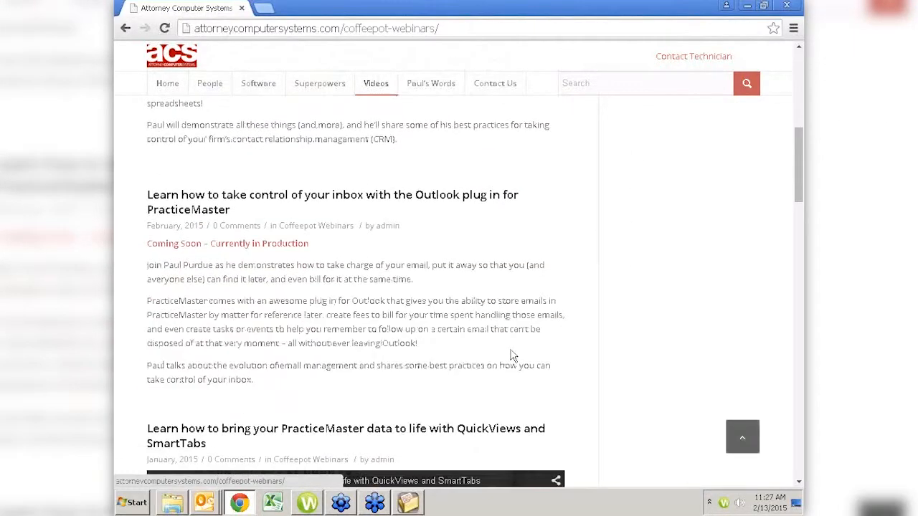
scroll(512, 355, down, 3)
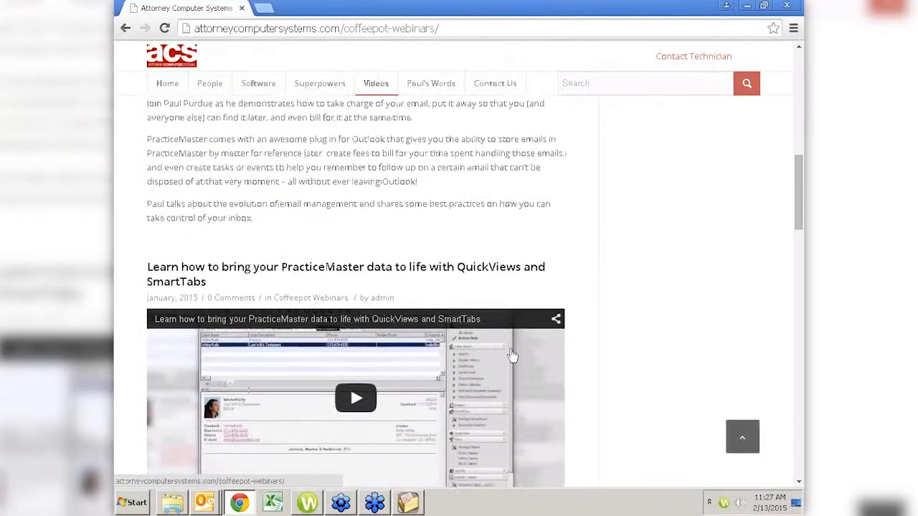
scroll(511, 355, up, 3)
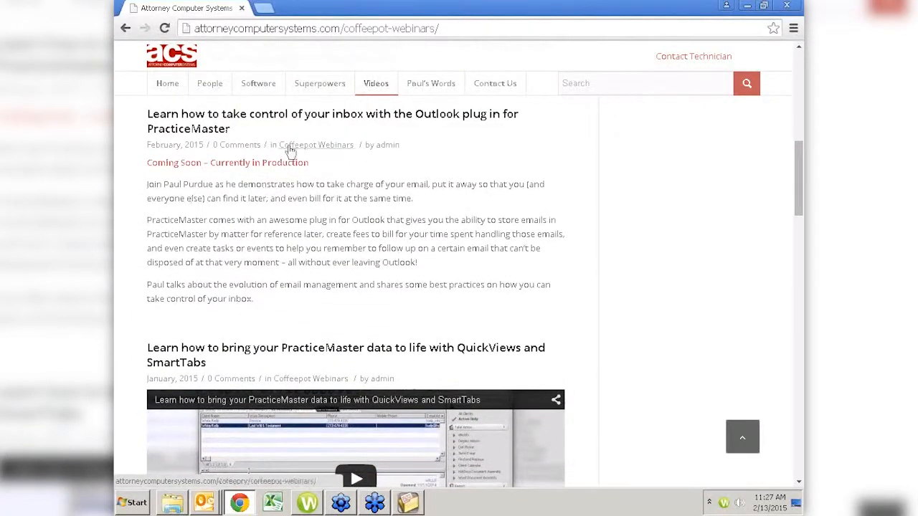
scroll(334, 231, down, 2)
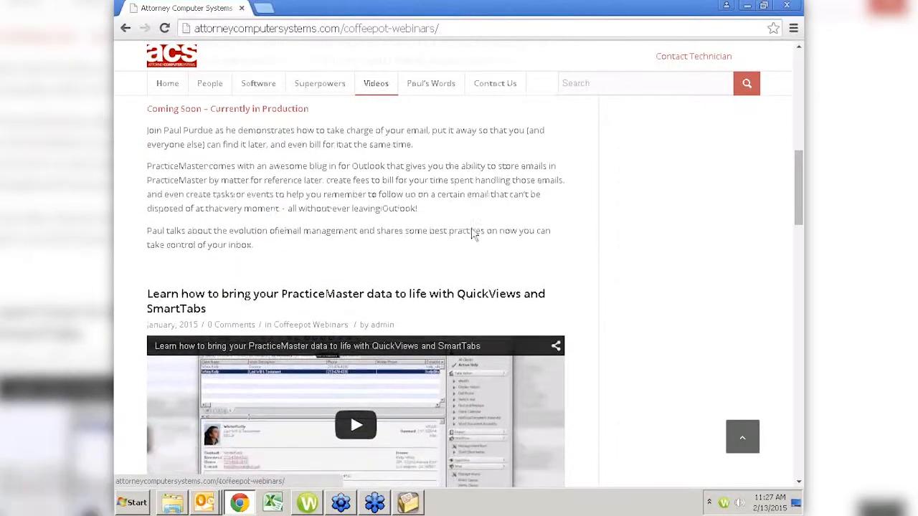
scroll(472, 232, down, 2)
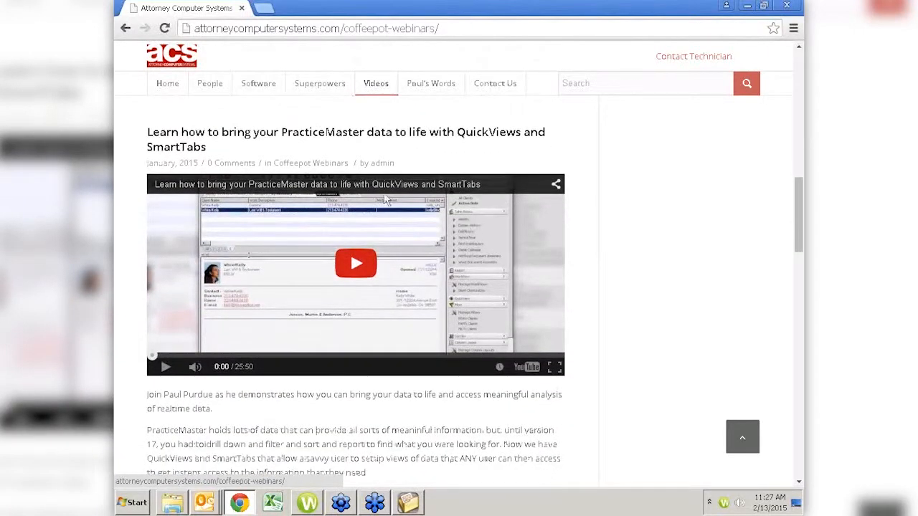
mouse_move(417, 93)
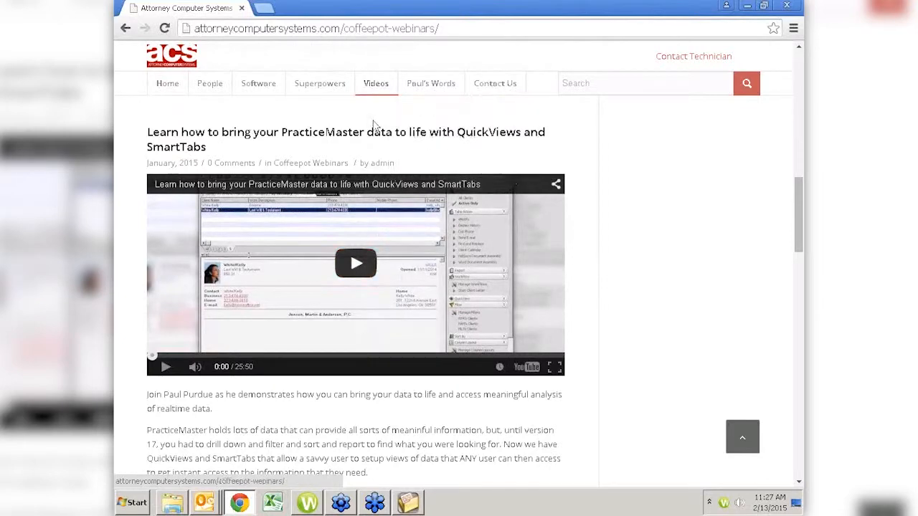
scroll(308, 136, up, 4)
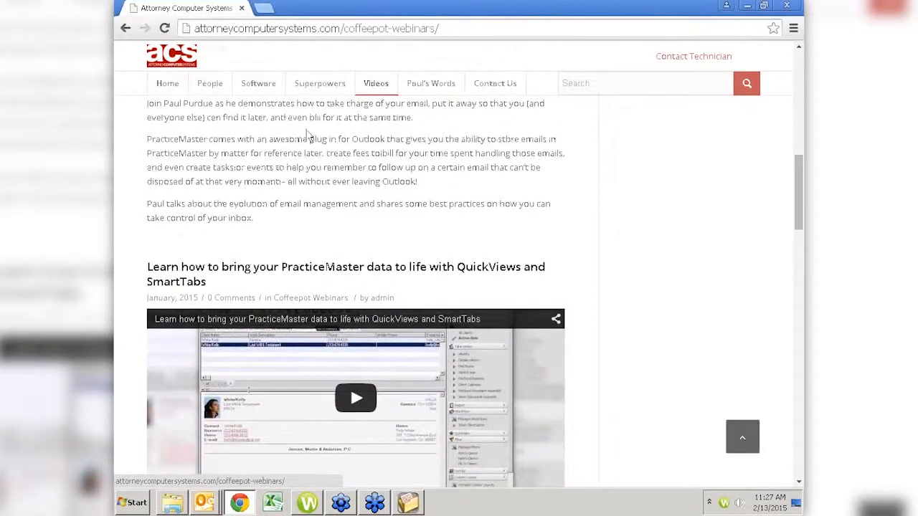